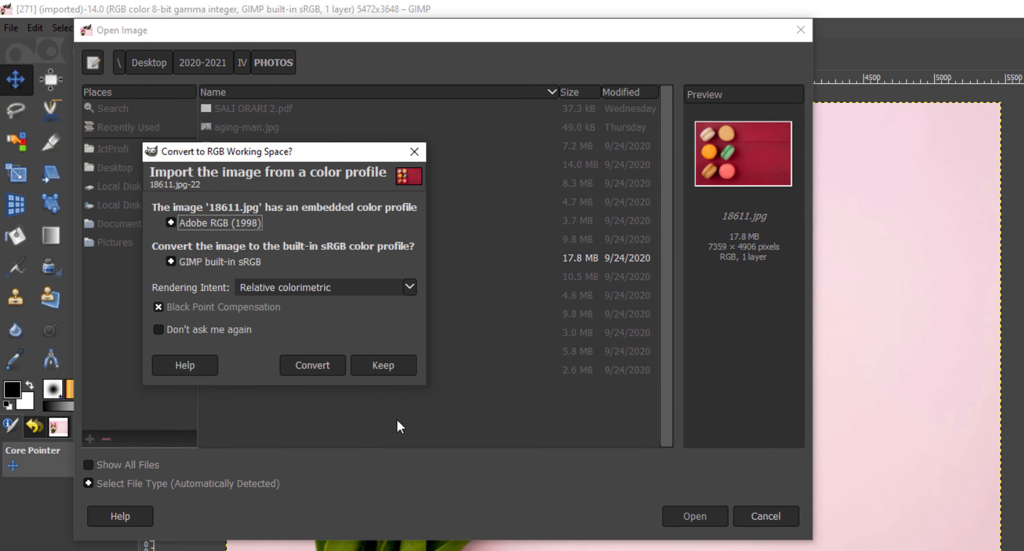
Step: Convert the imported 18611.jpg from its embedded Adobe RGB (1998) profile to the built-in sRGB profile
click(331, 365)
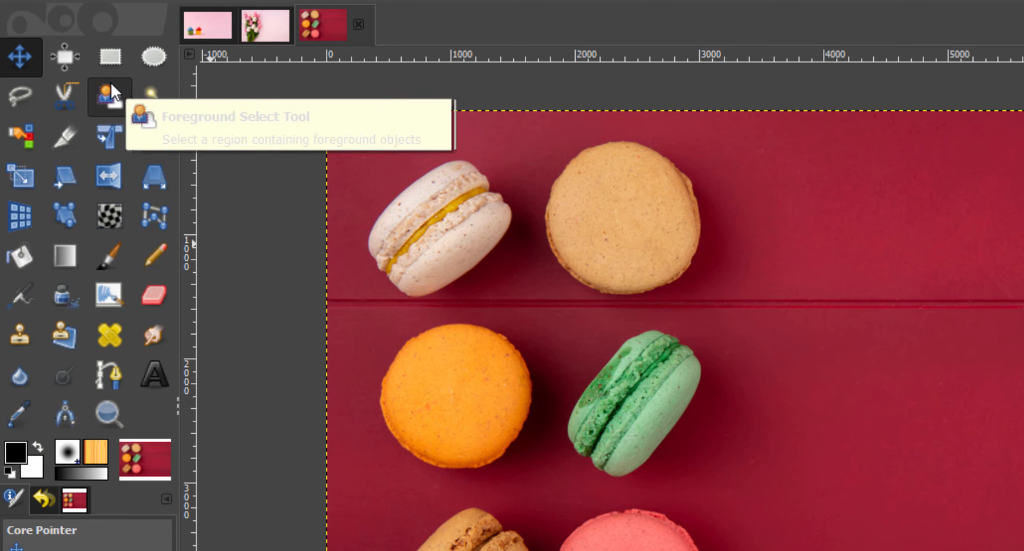
Step: Draw several replacing rectangular selections on the empty red area, ending with one about 2056 × 1856 px at position 3528, 1744
click(111, 56)
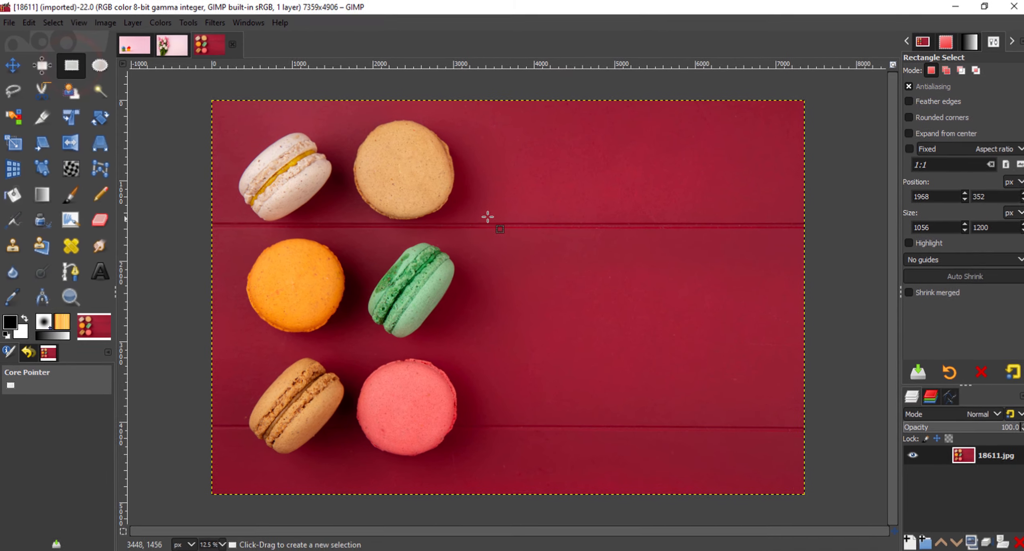
drag(747, 289, 758, 296)
drag(496, 260, 590, 363)
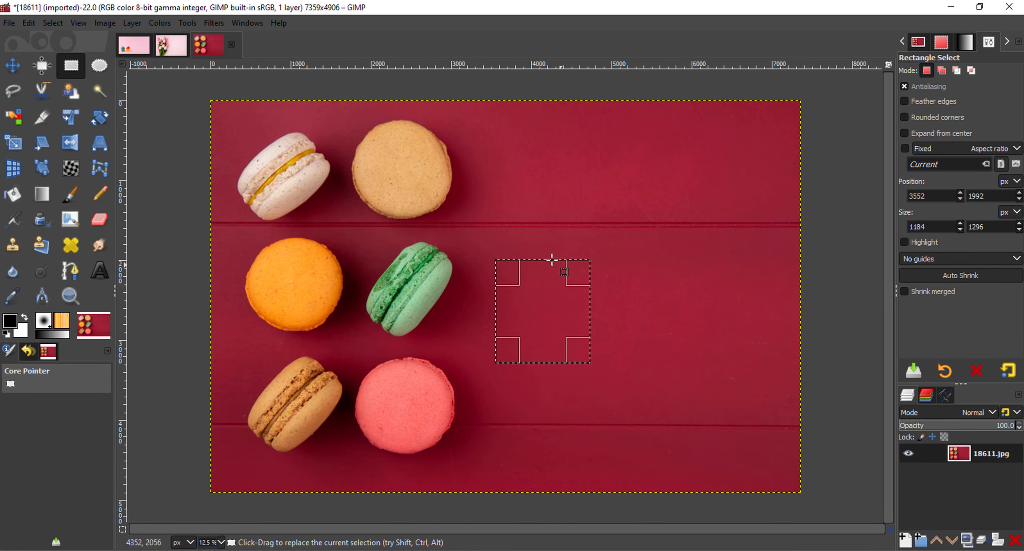
drag(520, 220, 654, 335)
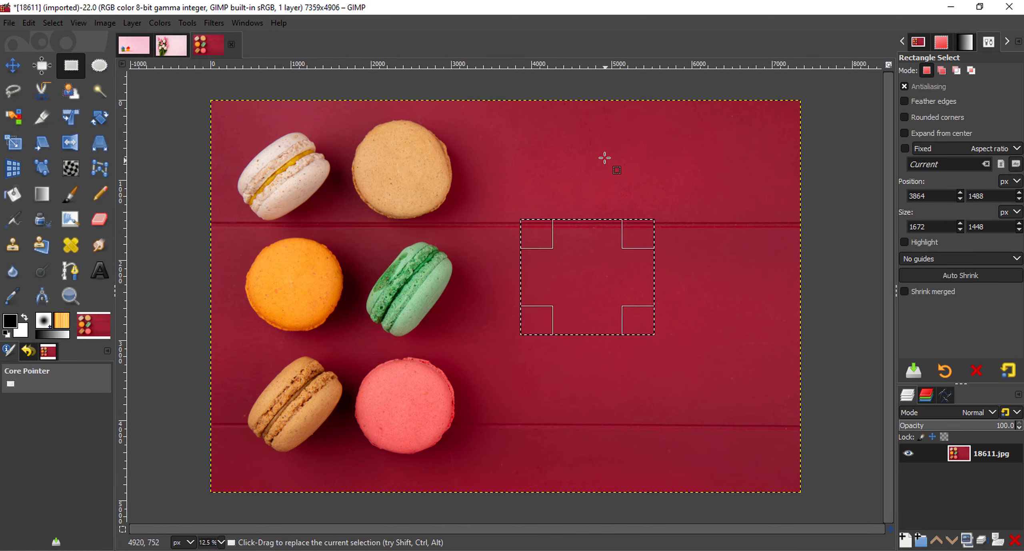
drag(589, 150, 732, 307)
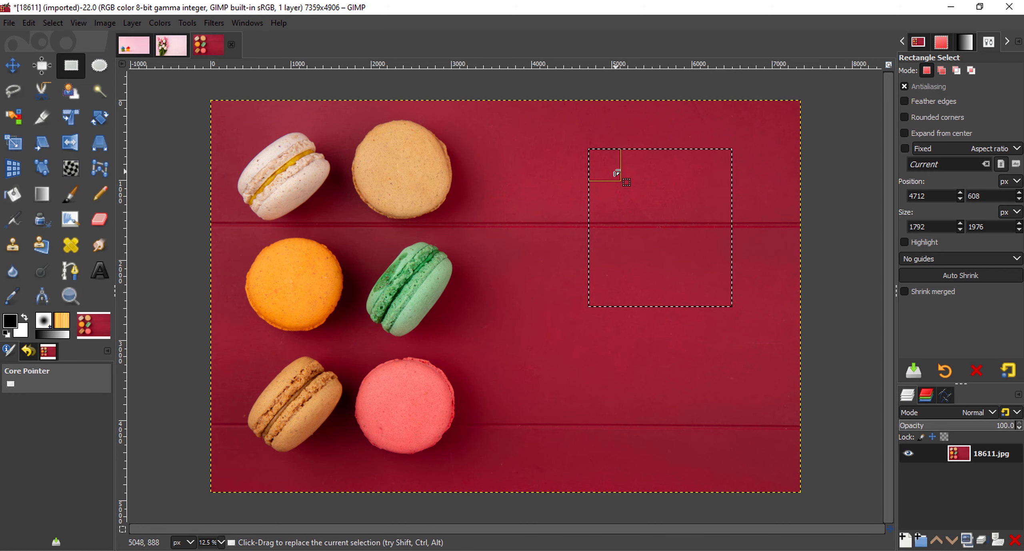
drag(494, 240, 658, 388)
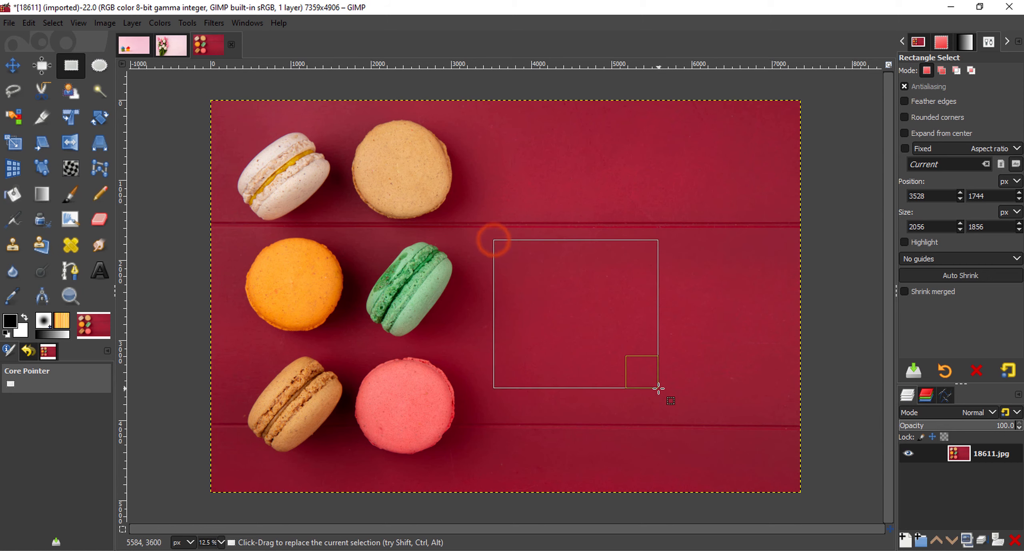
Step: Resize the rectangular selection from its corners to about 1576 × 1536 px at position 3576, 2088
drag(639, 260, 605, 292)
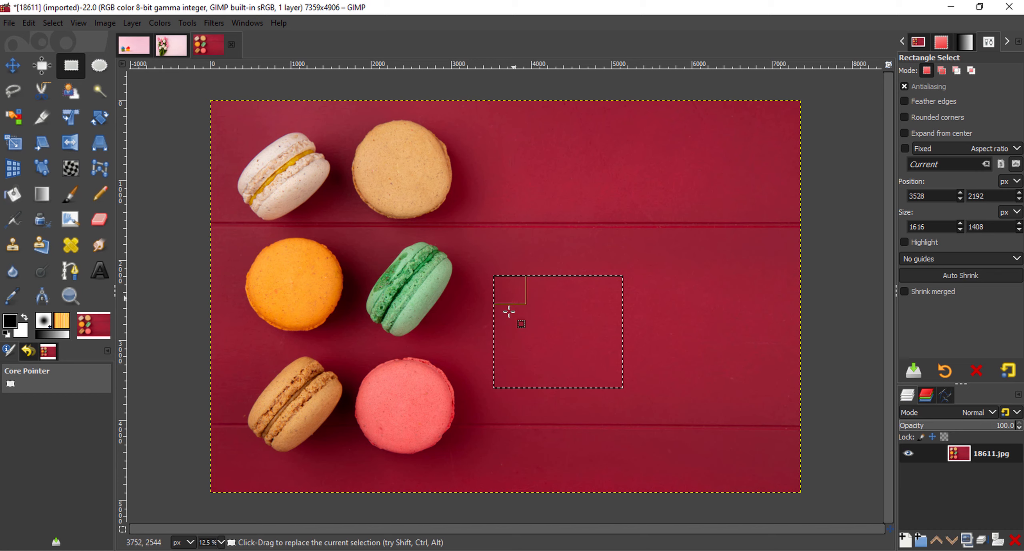
drag(598, 374, 607, 376)
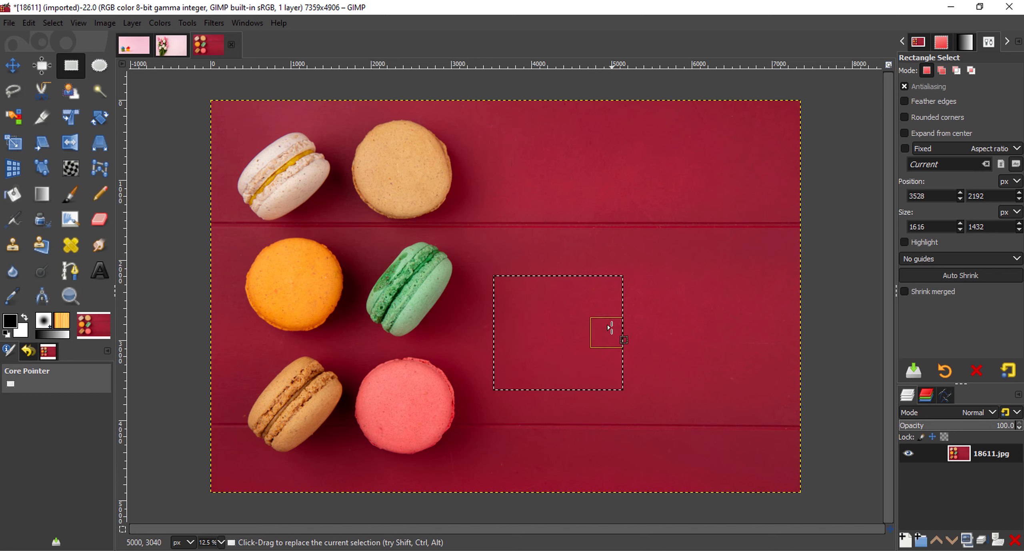
drag(610, 292, 597, 306)
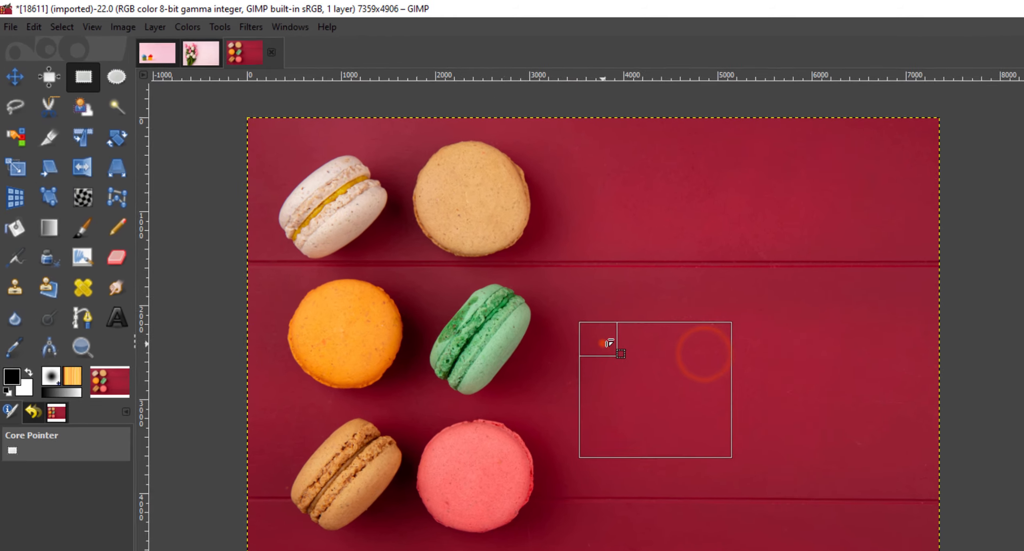
drag(515, 295, 518, 287)
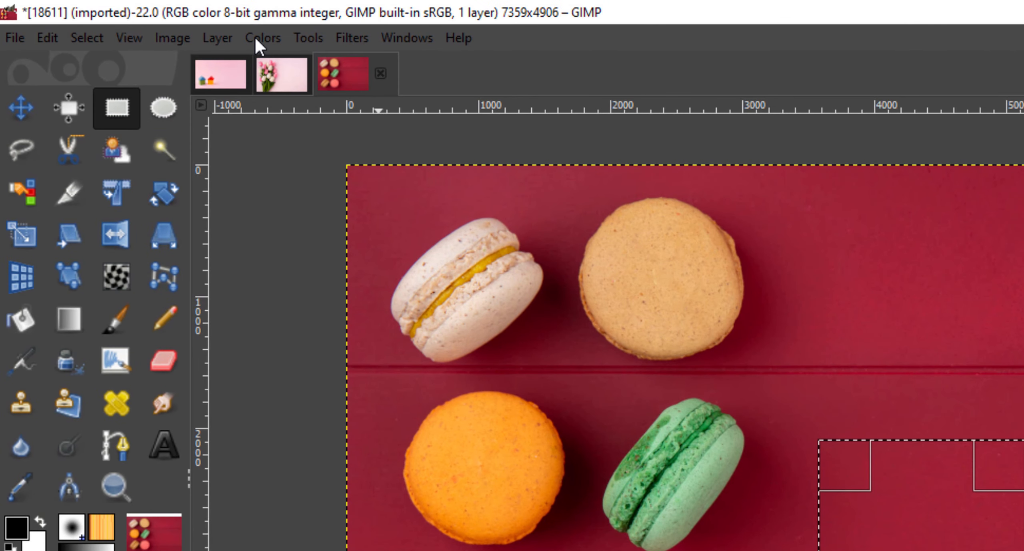
Step: Try a Hue-Saturation adjustment on the selected rectangle with Hue 60.4 and Lightness -36.0
click(257, 40)
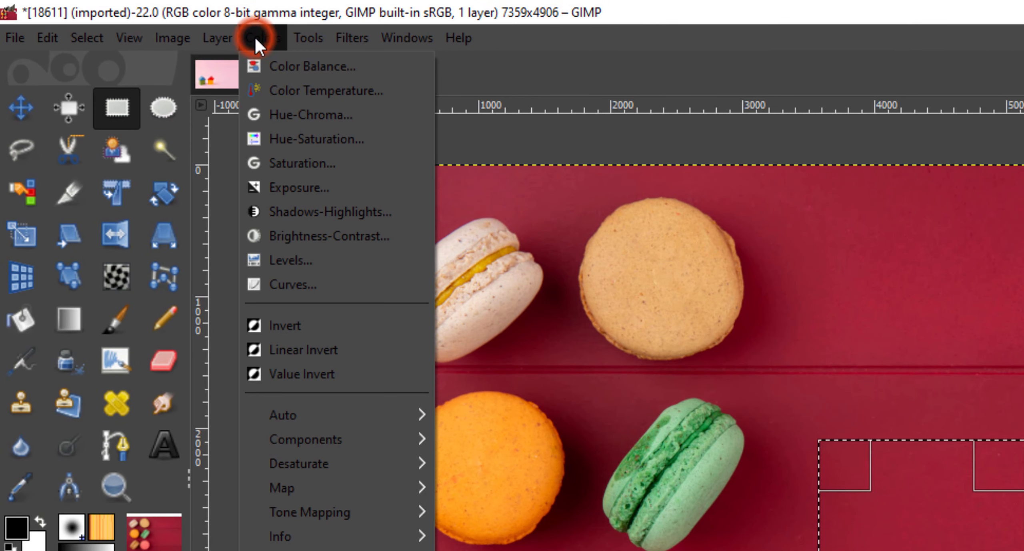
click(295, 140)
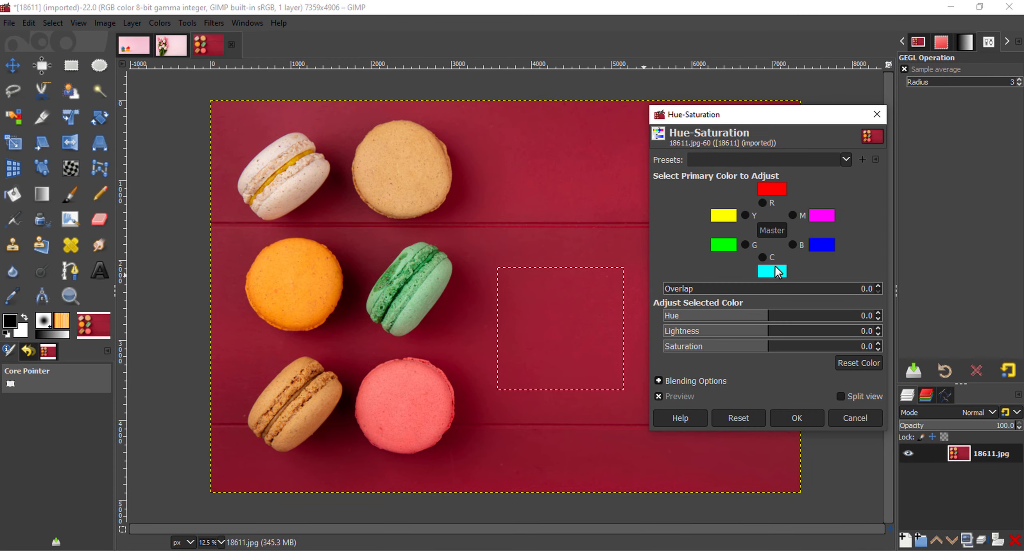
drag(768, 316, 731, 331)
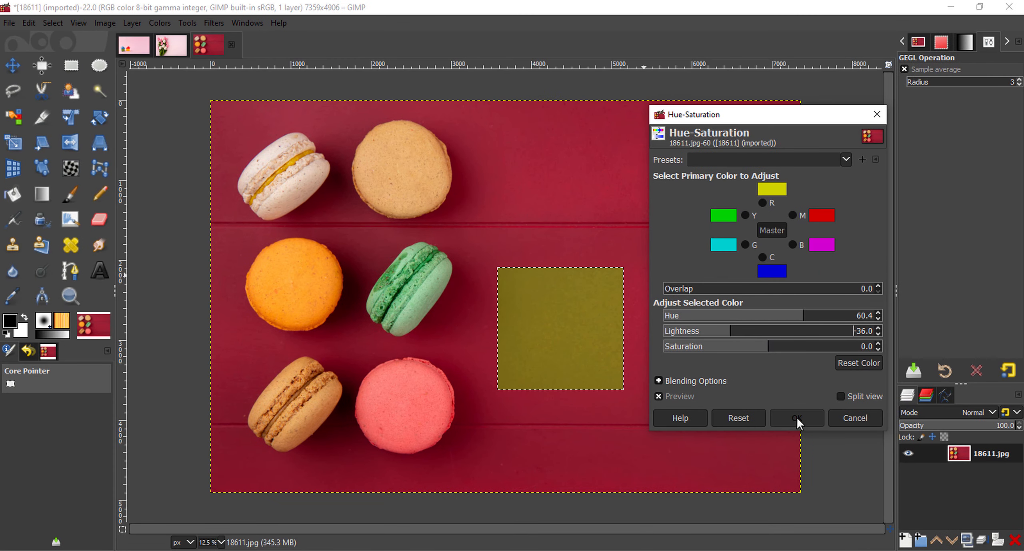
click(845, 424)
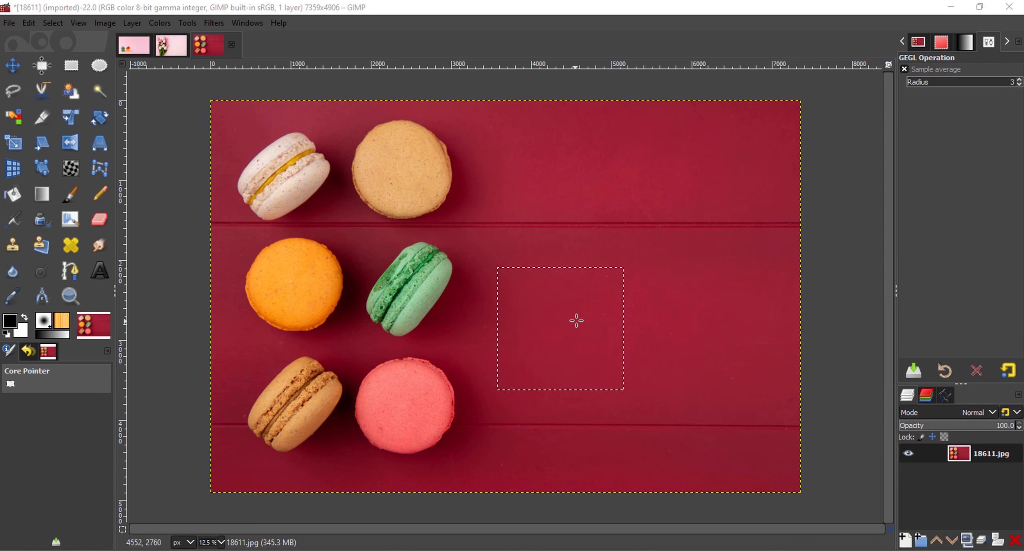
Step: Add overlapping rectangles to the selection with Rectangle Select in add mode, the last about 1144 × 1128 px at position 5216, 448
key(r)
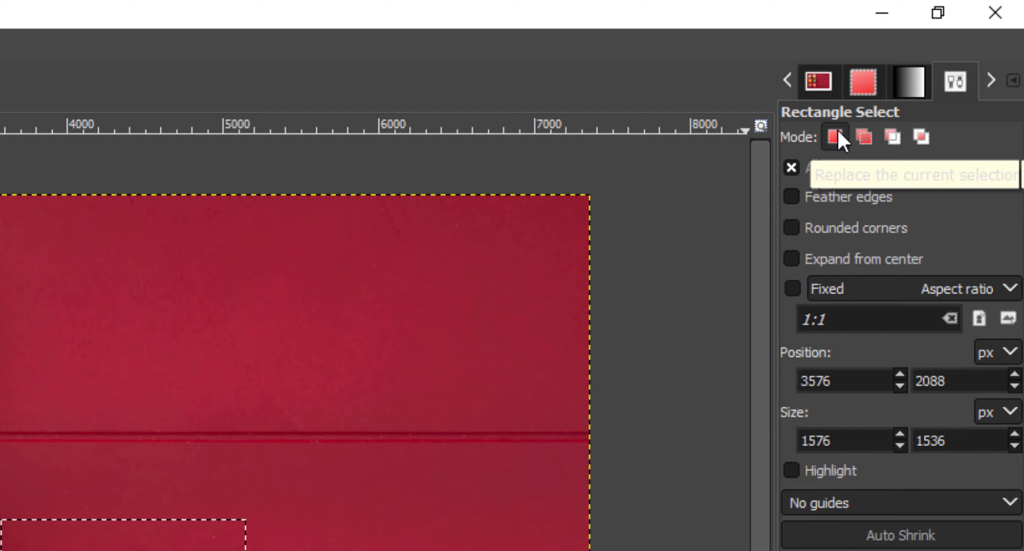
click(871, 142)
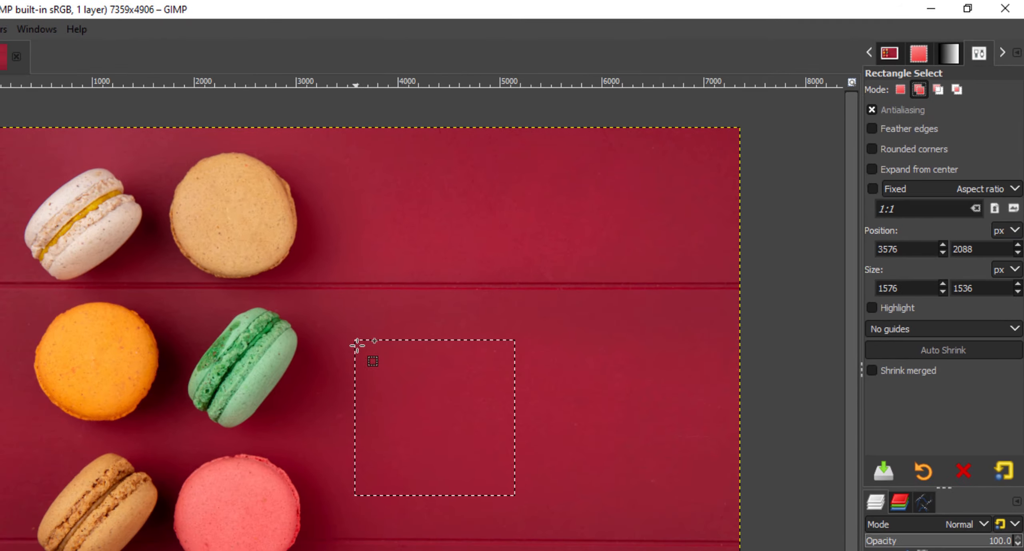
drag(74, 446, 280, 550)
drag(553, 373, 628, 428)
drag(557, 232, 691, 378)
drag(522, 173, 638, 287)
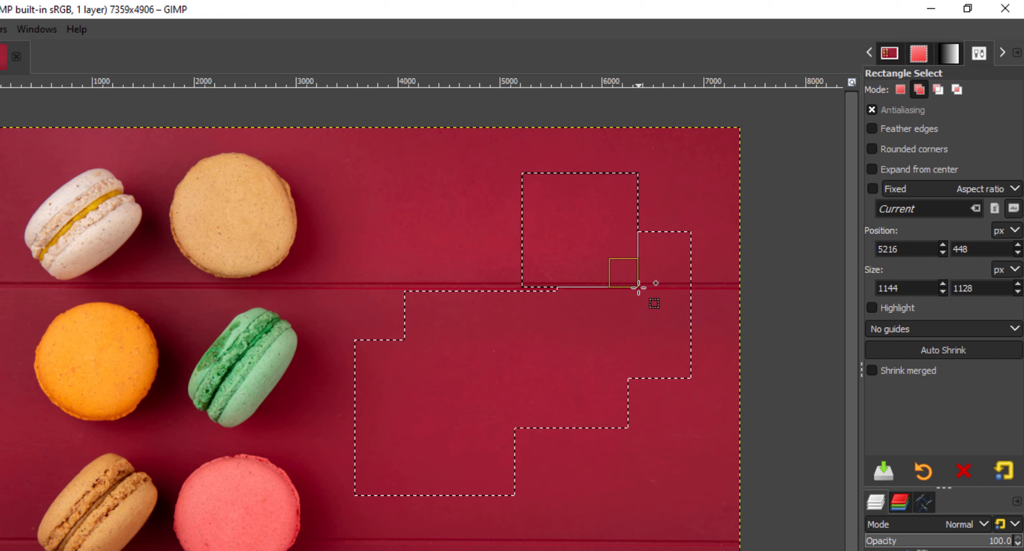
Step: Subtract two rectangles from the selection's left side, about 1040 × 672 px and 1416 × 1072 px
click(937, 90)
drag(371, 289, 475, 354)
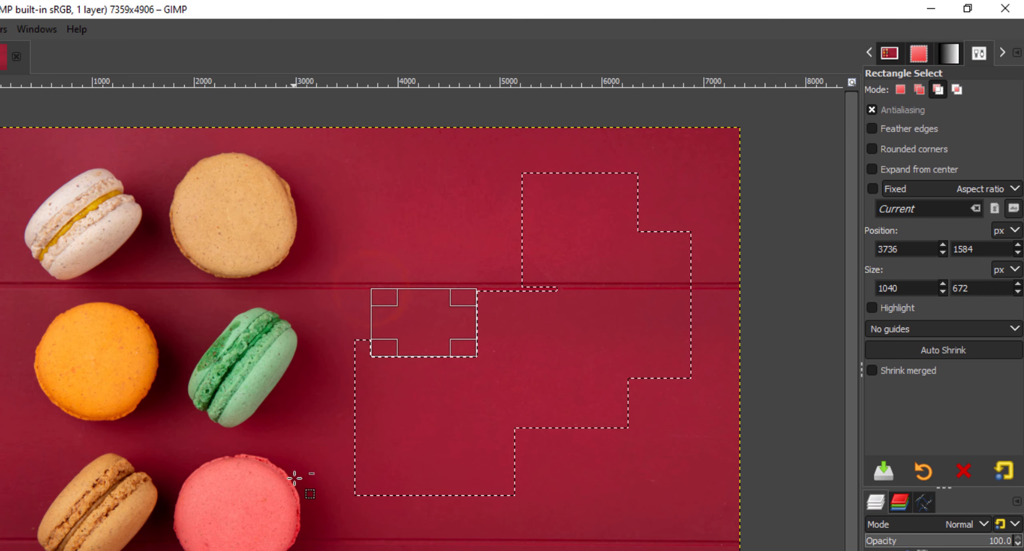
drag(304, 442, 448, 550)
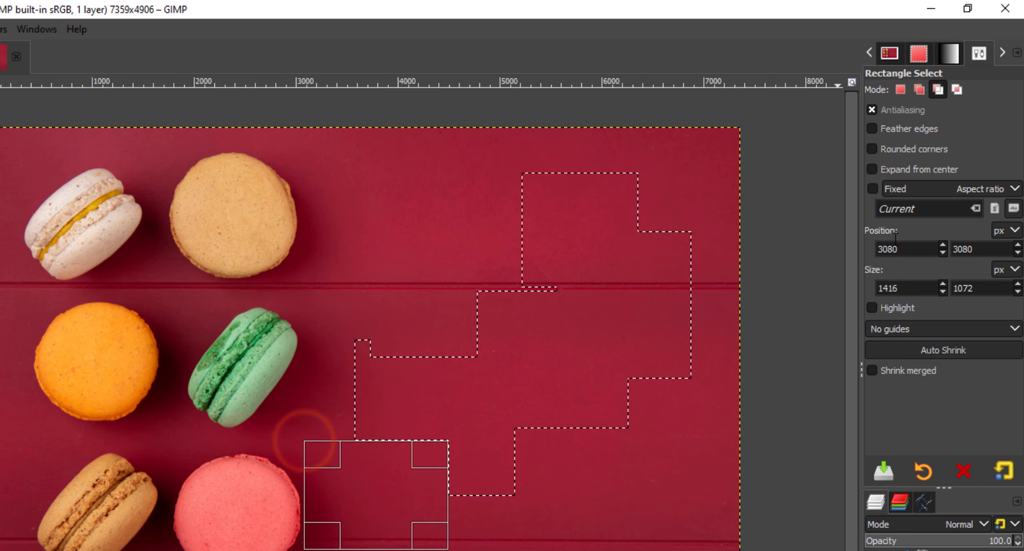
Step: Intersect the selection with a rectangle about 2808 × 2232 px at position 3536, 400
click(959, 95)
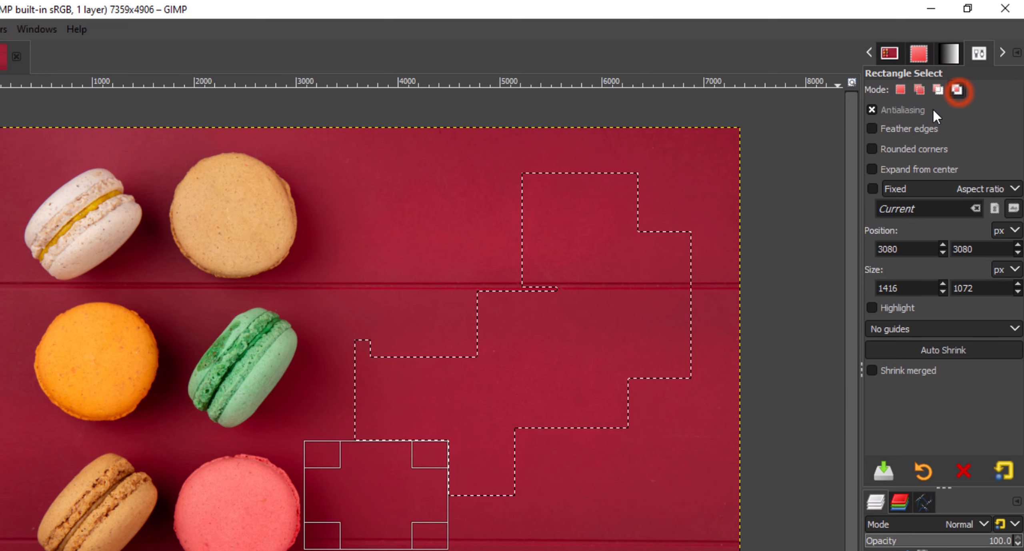
drag(351, 168, 637, 395)
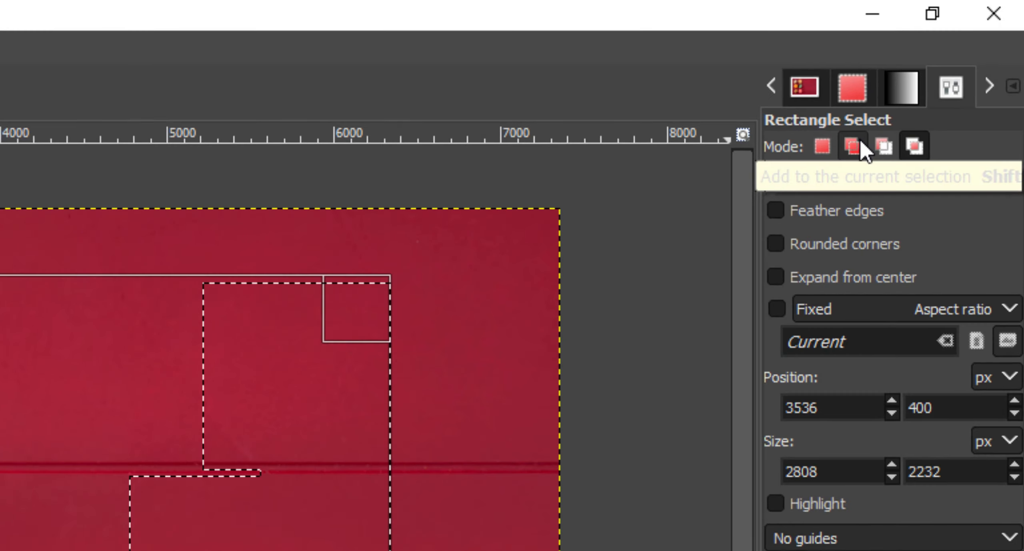
Step: Return Rectangle Select to replace mode and deselect everything
click(854, 147)
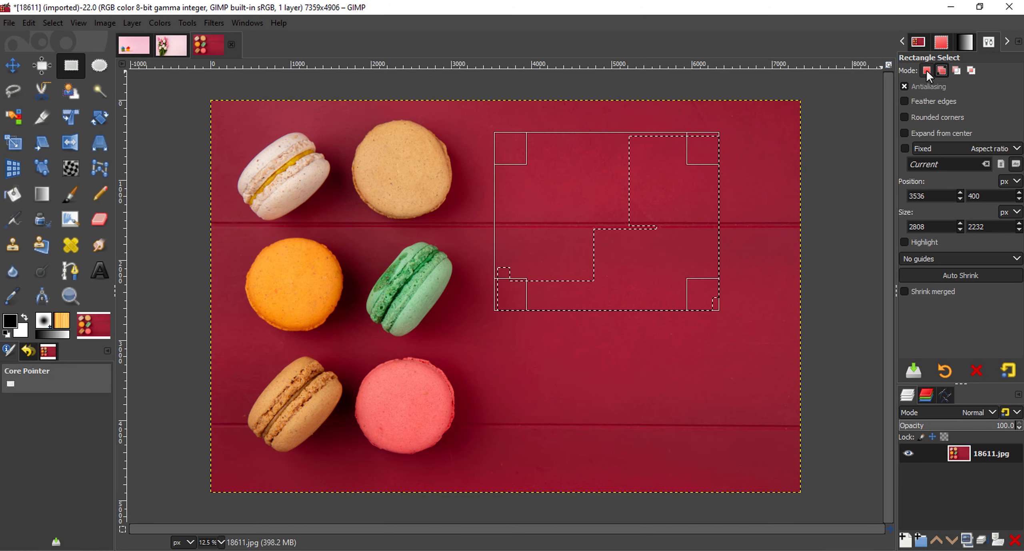
click(927, 71)
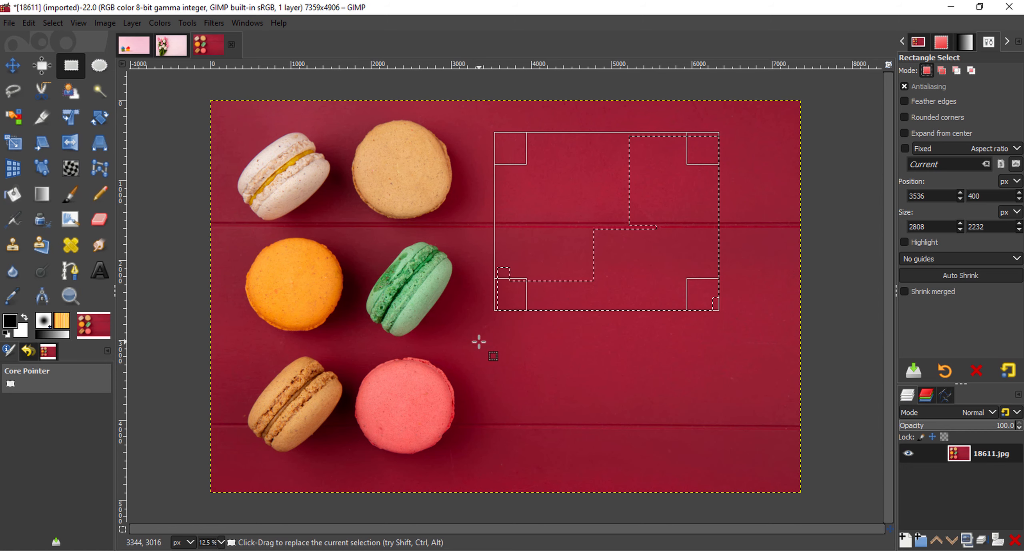
key(ctrl+shift+a)
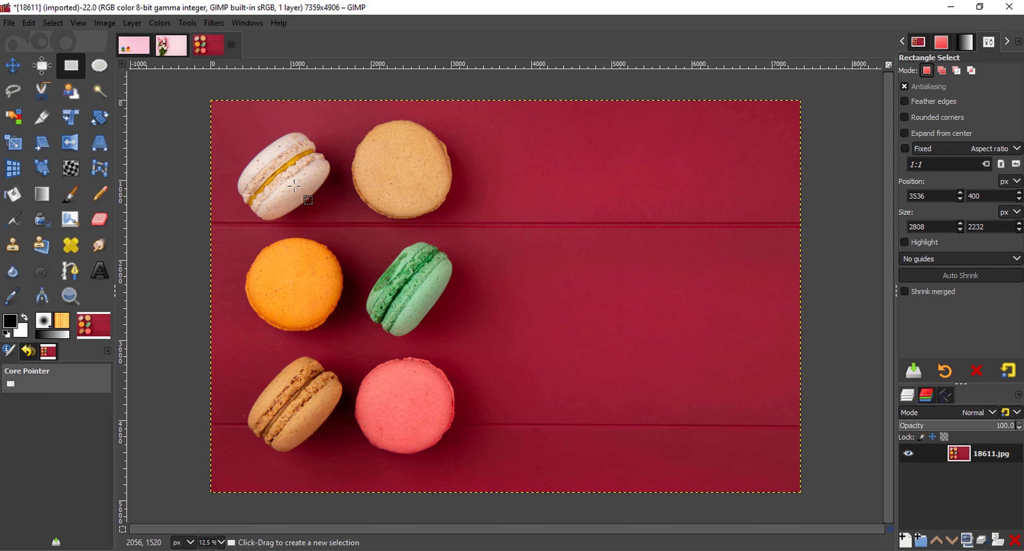
Step: Select a rectangle about 1312 × 1472 px on the empty red area and add three overlapping rectangles to form a stepped selection
drag(527, 209, 632, 326)
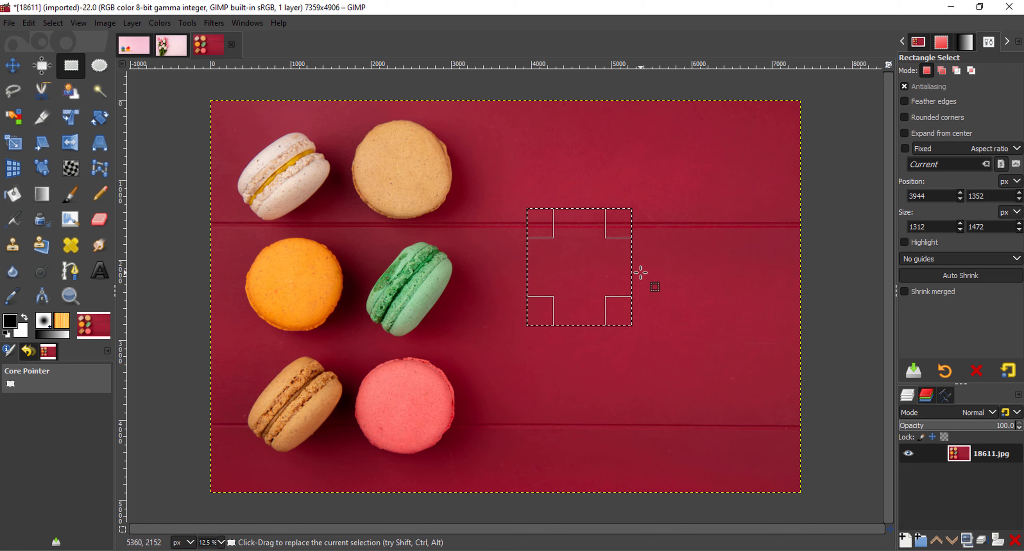
key(shift)
drag(578, 177, 716, 284)
drag(648, 150, 751, 239)
drag(480, 286, 593, 360)
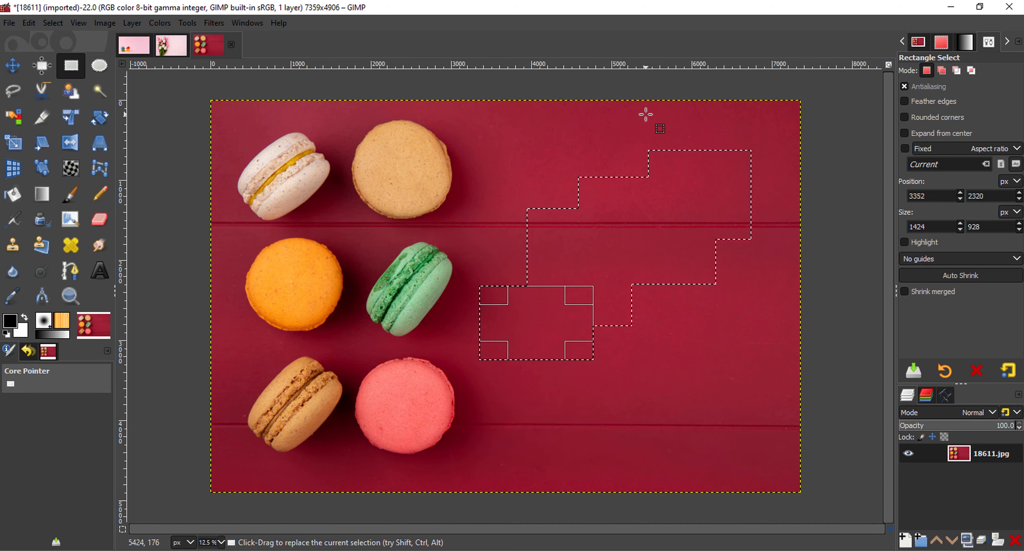
Step: Subtract a rectangle about 3368 × 1152 px at position 3840, 184 from the upper part of the stepped selection
key(ctrl)
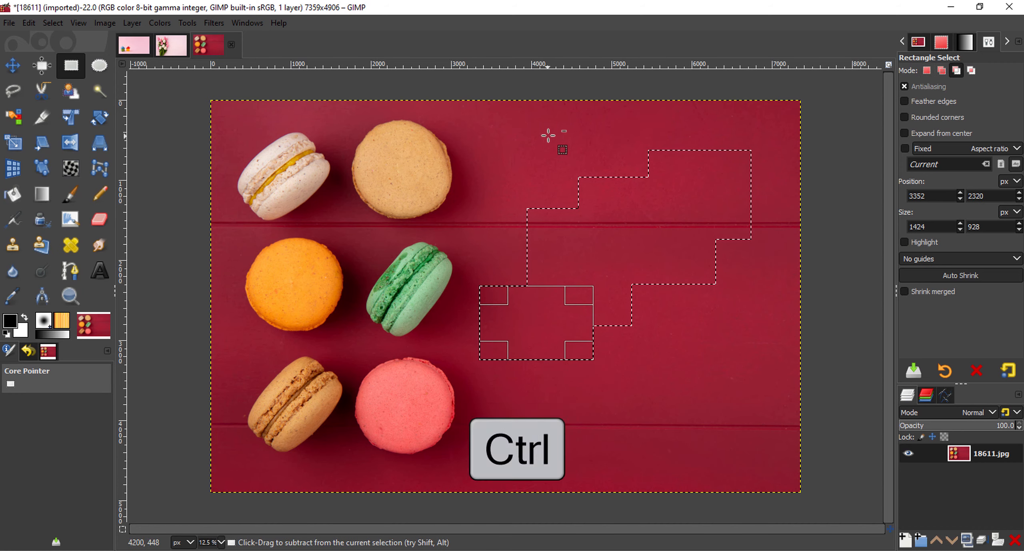
drag(518, 115, 789, 207)
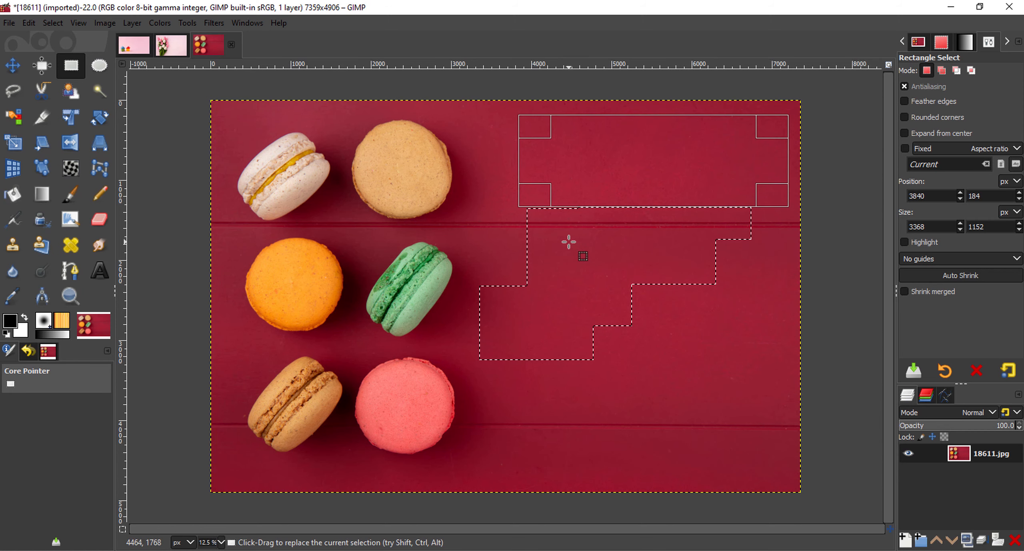
Step: Clear the stepped selection and bring the round beige macaron into close view
key(ctrl)
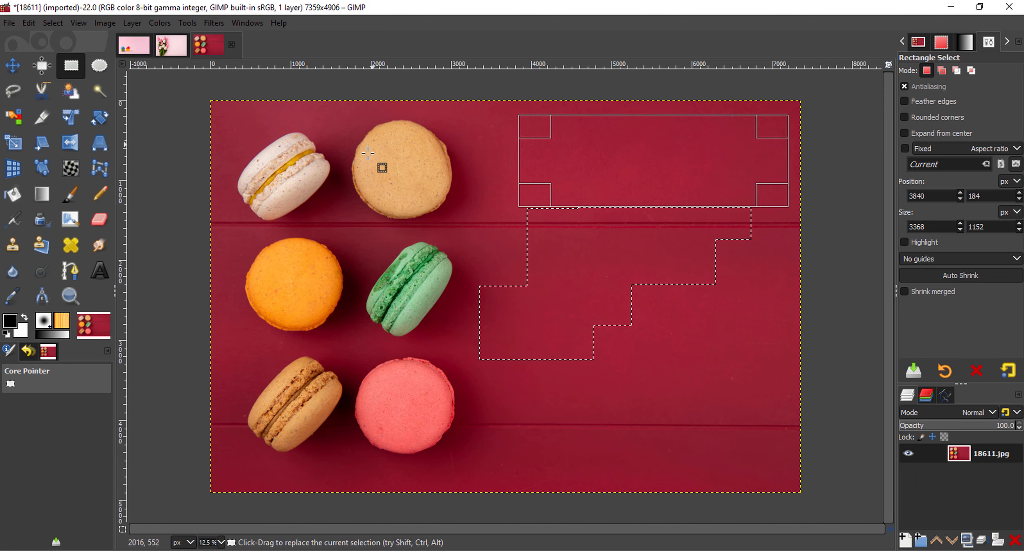
ctrl+scroll(433, 150, up, 5)
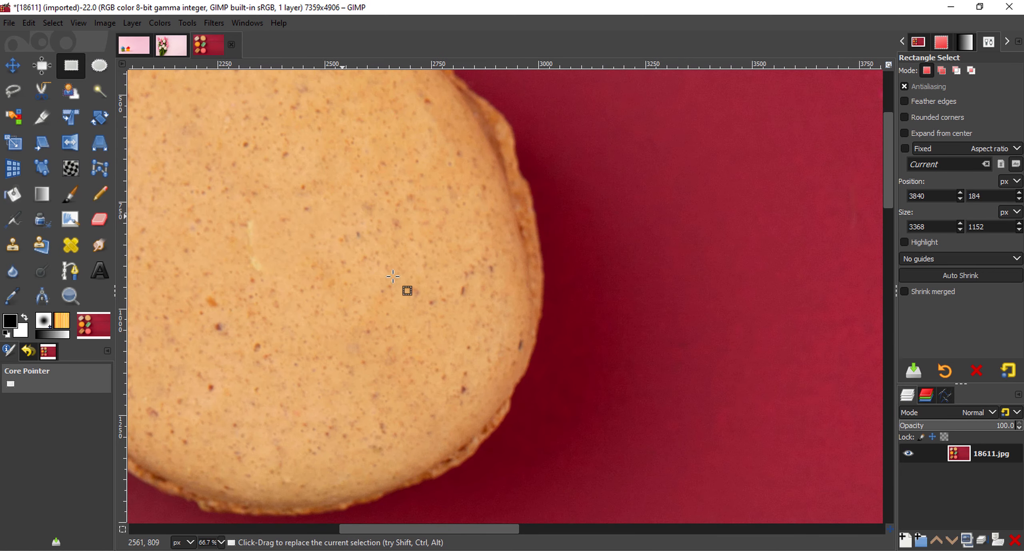
drag(459, 530, 442, 531)
ctrl+scroll(451, 469, down, 2)
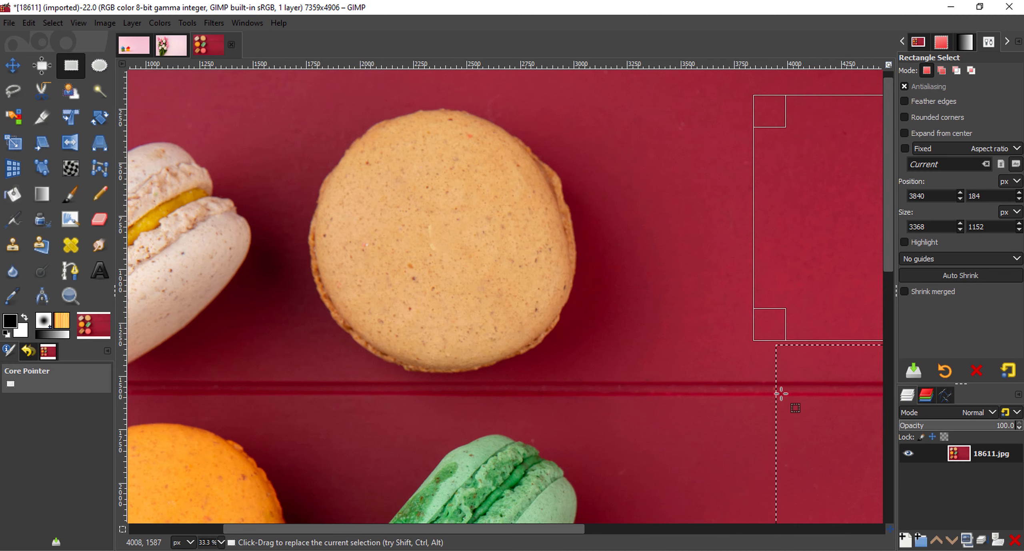
scroll(781, 394, down, 3)
key(ctrl+shift+a)
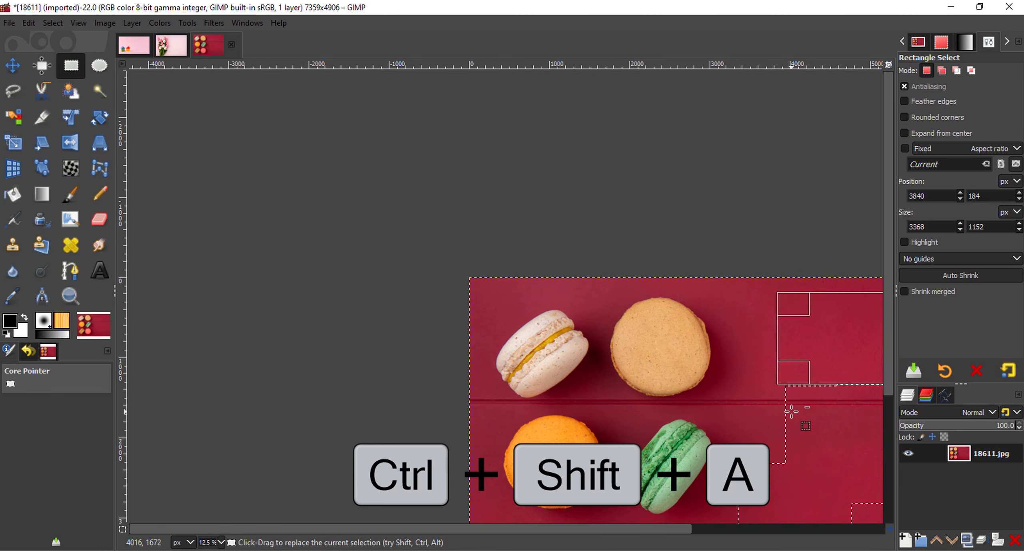
key(ctrl+shift)
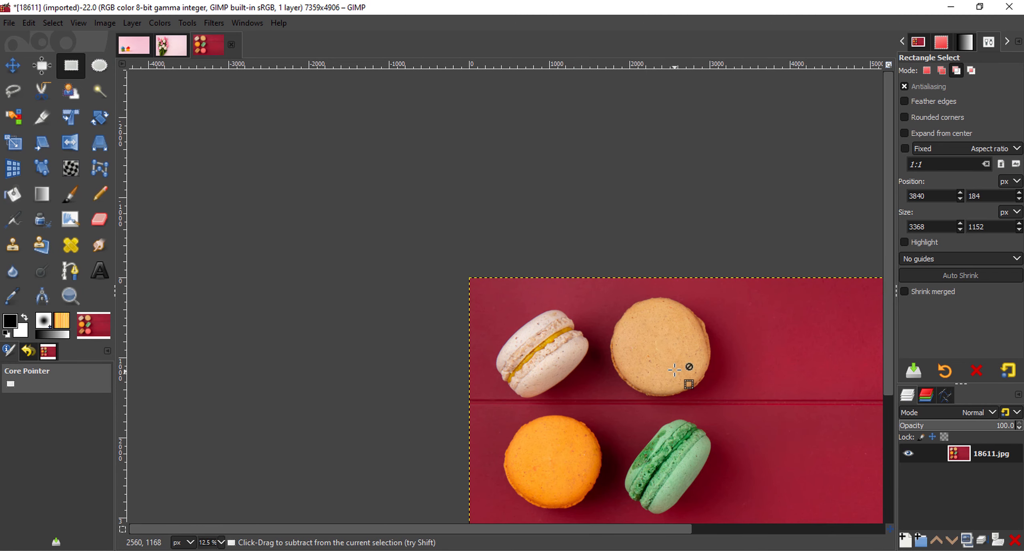
scroll(681, 362, up, 3)
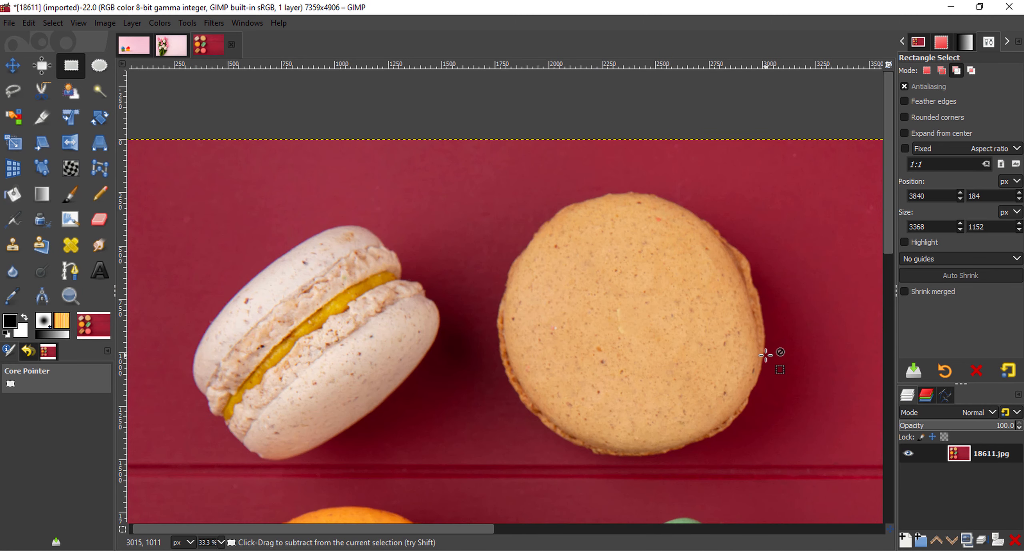
scroll(772, 354, up, 1)
scroll(368, 259, down, 1)
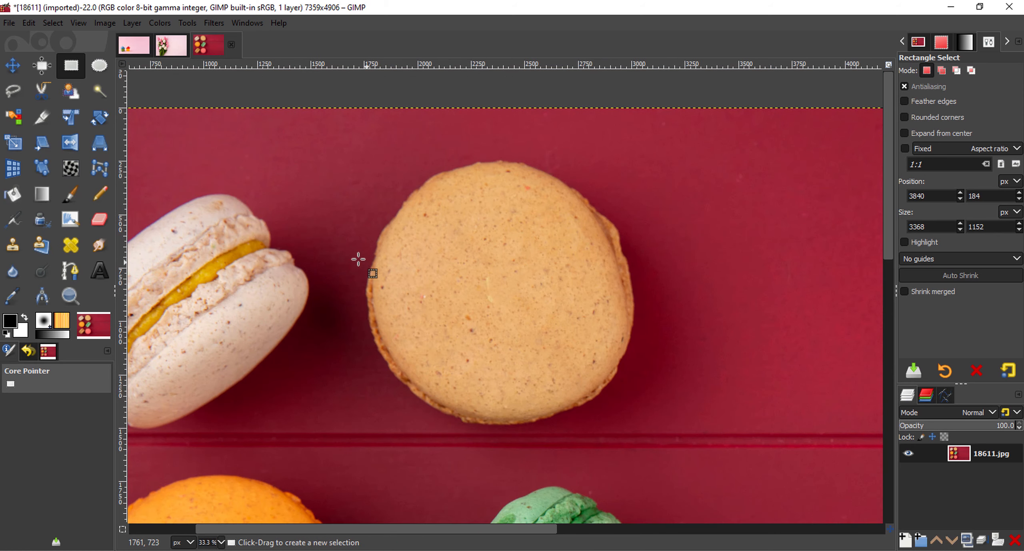
Step: Select the round beige macaron with an ellipse about 1287 × 1251 px at position 1755, 249, fitted to its edges
click(100, 66)
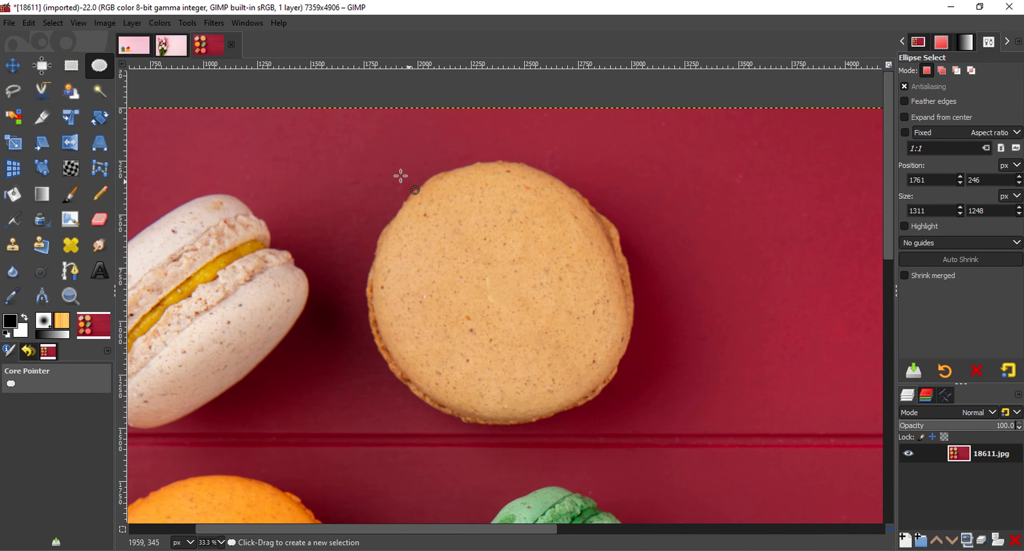
drag(386, 167, 634, 424)
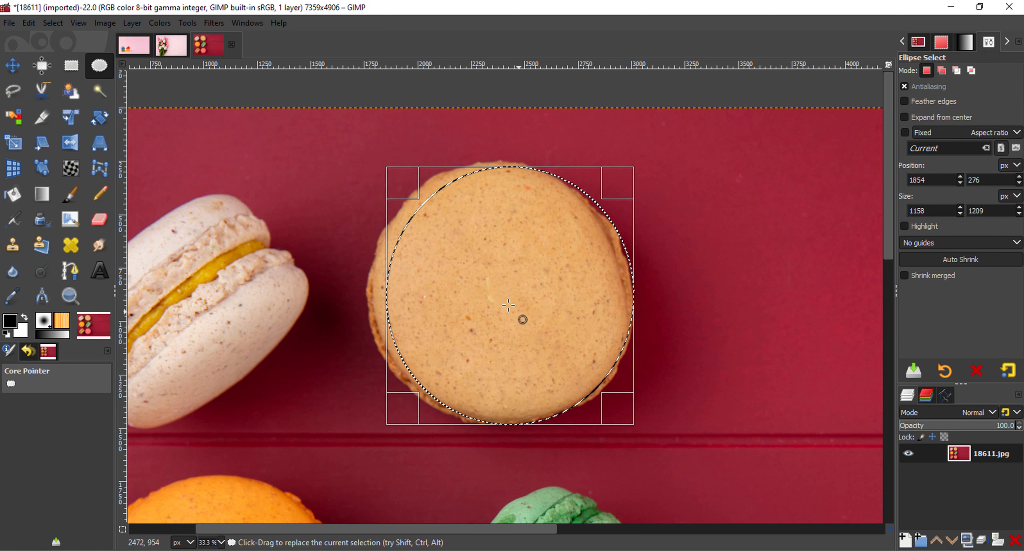
drag(509, 305, 487, 303)
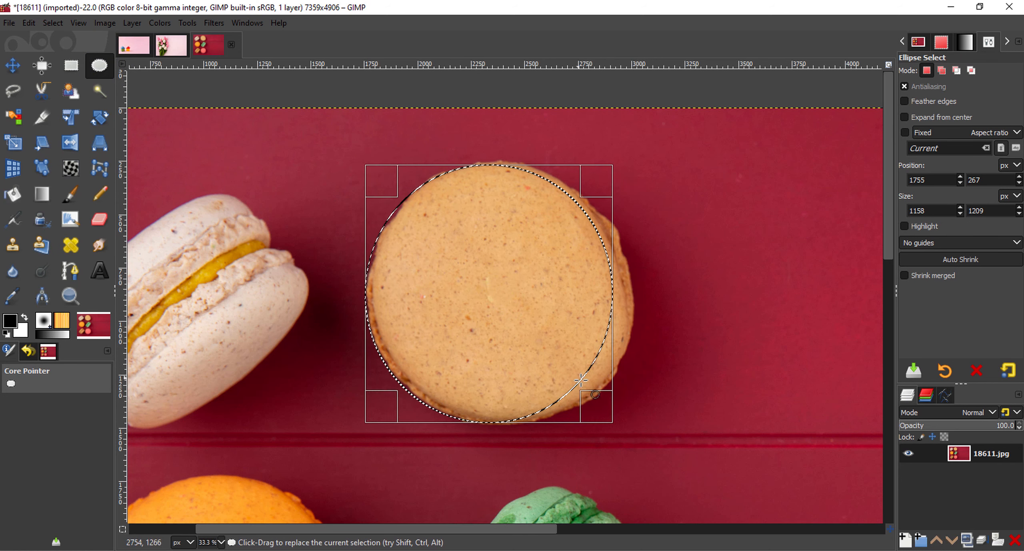
drag(588, 397, 613, 397)
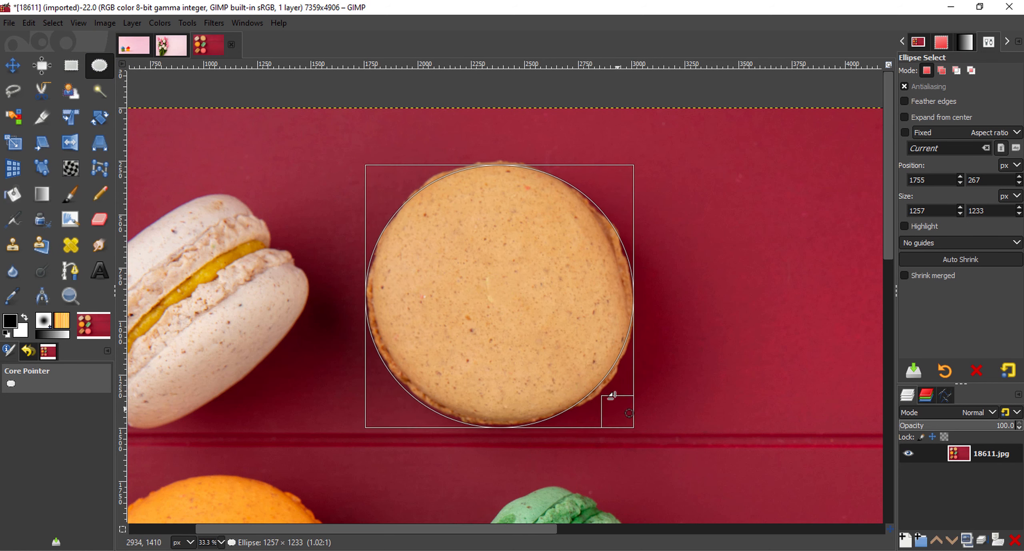
drag(616, 179, 619, 177)
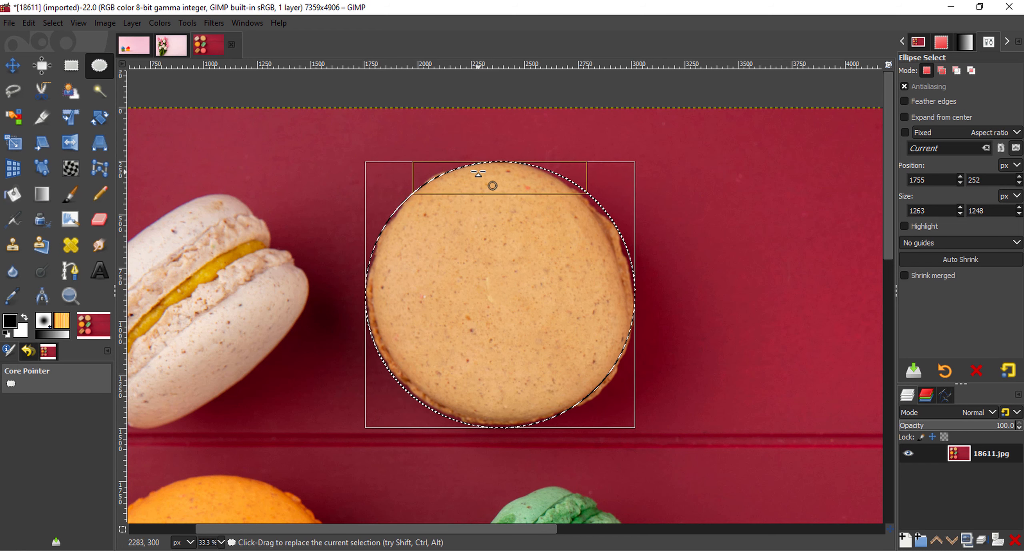
drag(479, 173, 479, 172)
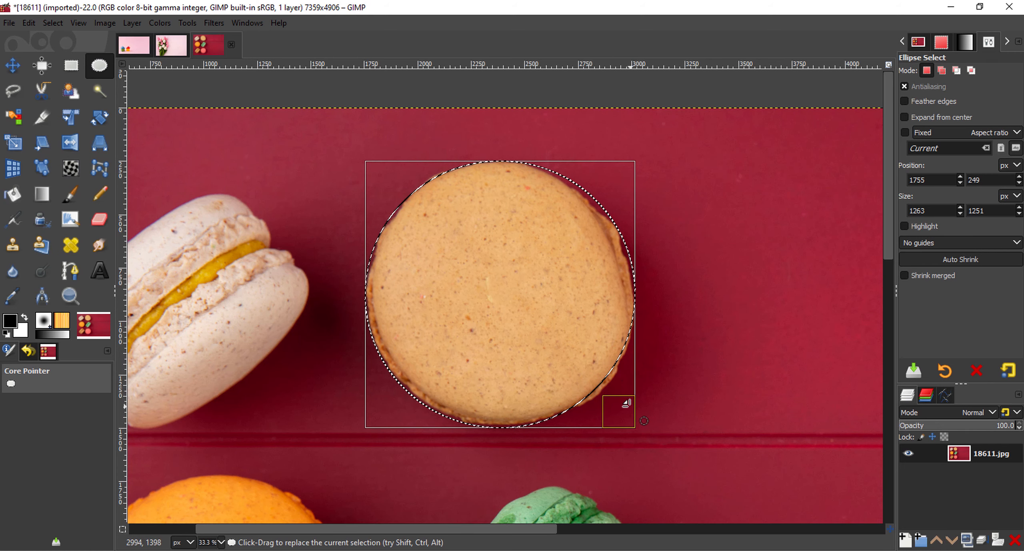
drag(628, 303, 632, 304)
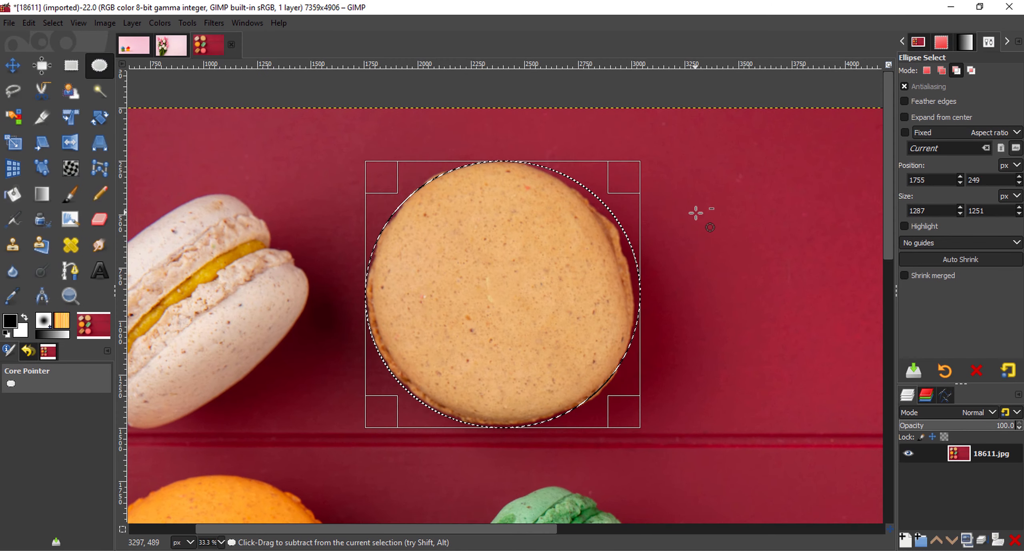
Step: Try to draw a small freehand circle with Free Select on the red area beside the macaron in add mode
ctrl+scroll(686, 215, up, 2)
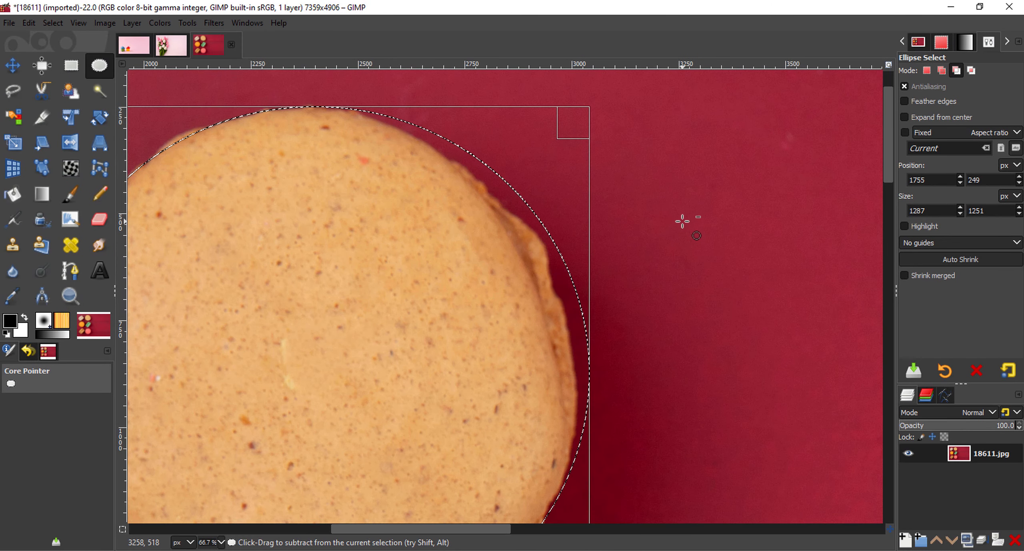
click(12, 92)
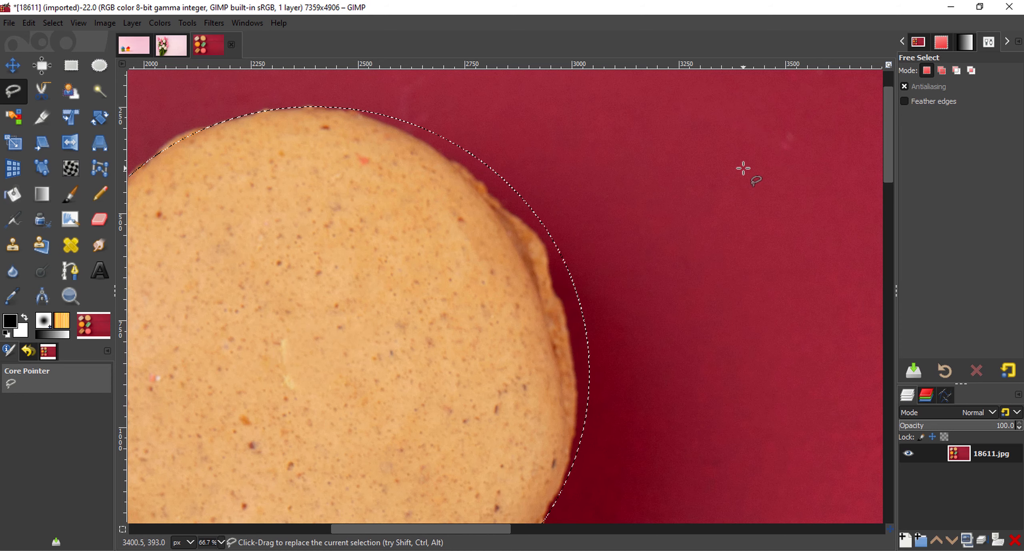
key(shift)
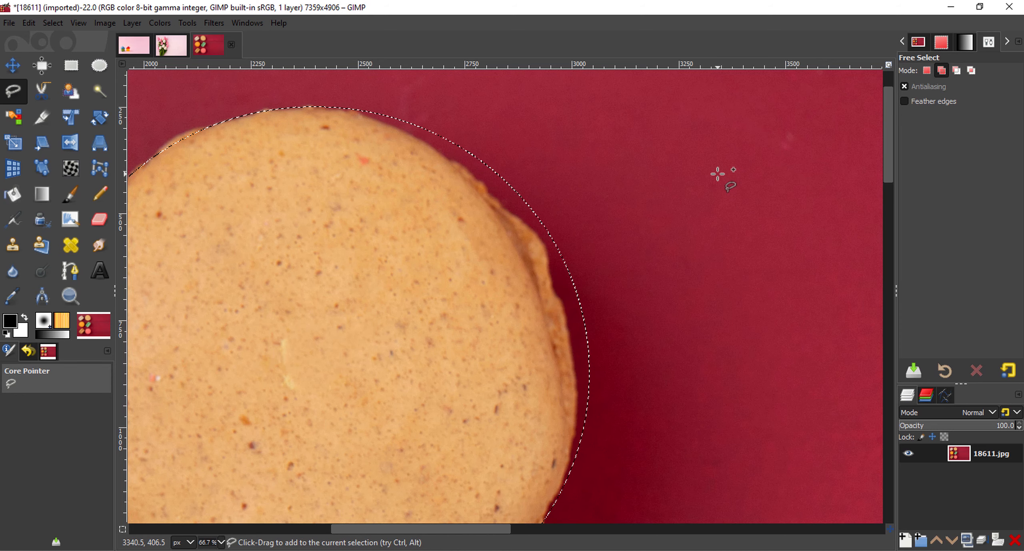
mouse_move(721, 168)
mouse_down()
mouse_move(672, 169)
mouse_move(649, 204)
mouse_move(660, 238)
mouse_move(705, 249)
mouse_move(735, 225)
mouse_move(735, 197)
mouse_move(717, 169)
mouse_up()
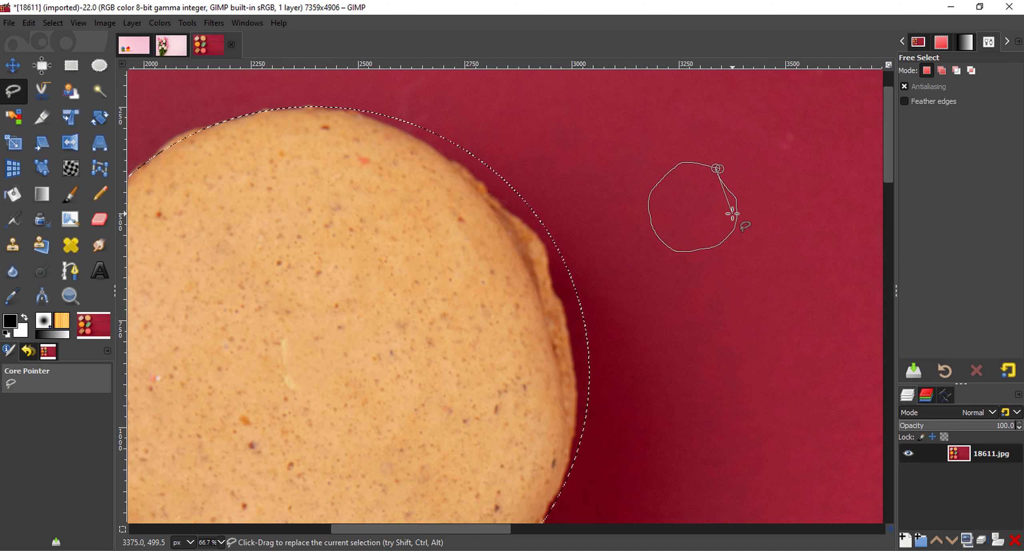
key(ctrl+shift+a)
key(ctrl+z)
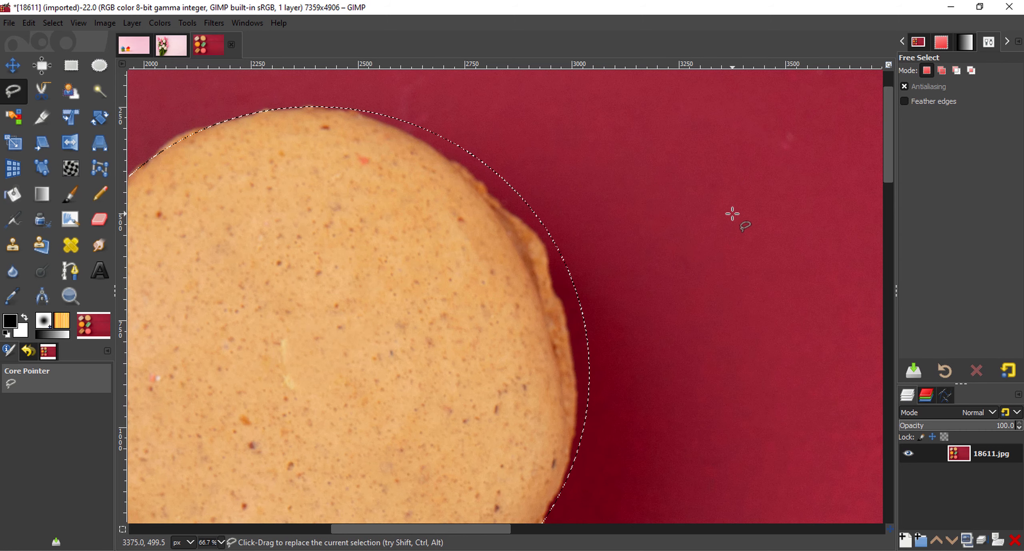
Step: Try to add a six-sided polygon to the selection with Free Select on the red area beside the macaron
key(shift)
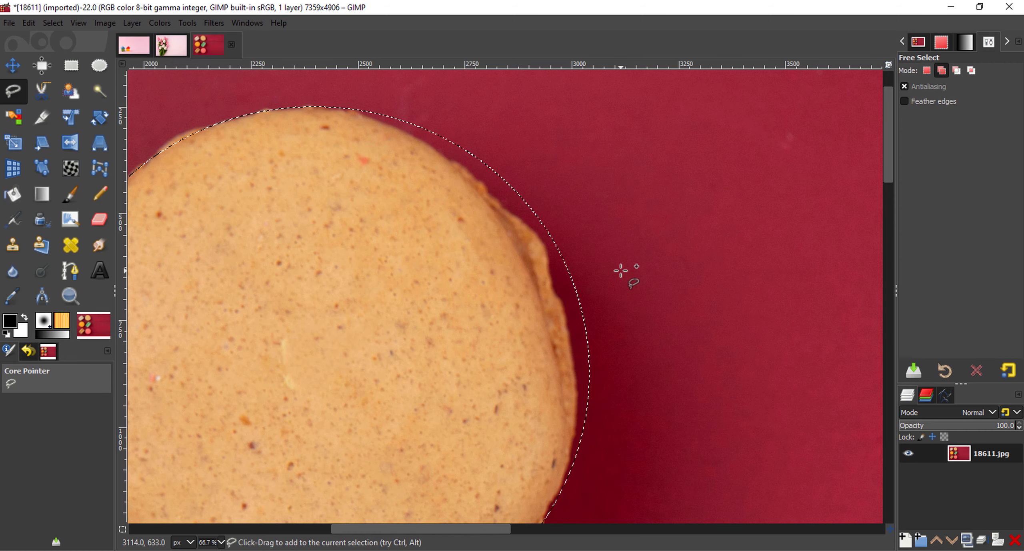
shift+click(597, 204)
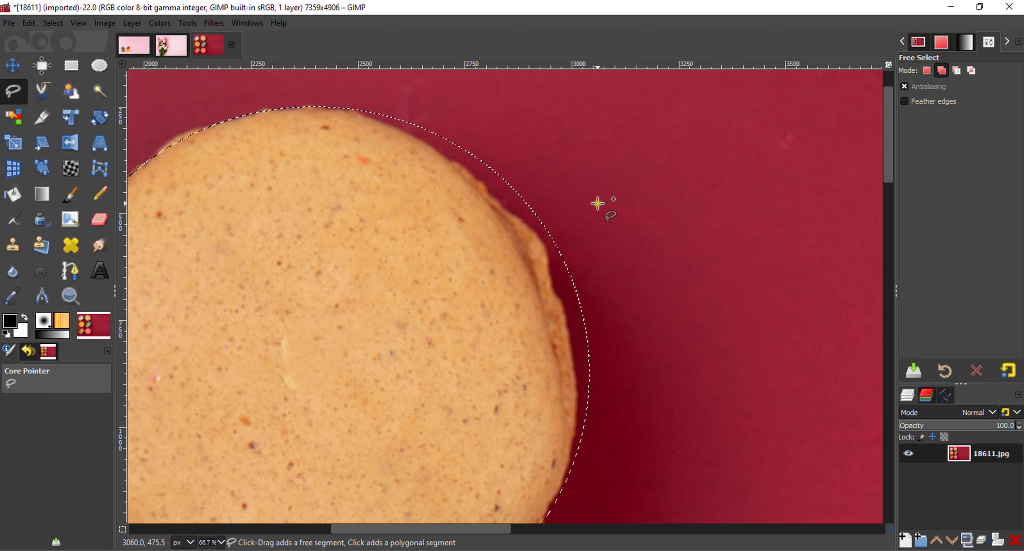
click(635, 298)
click(747, 319)
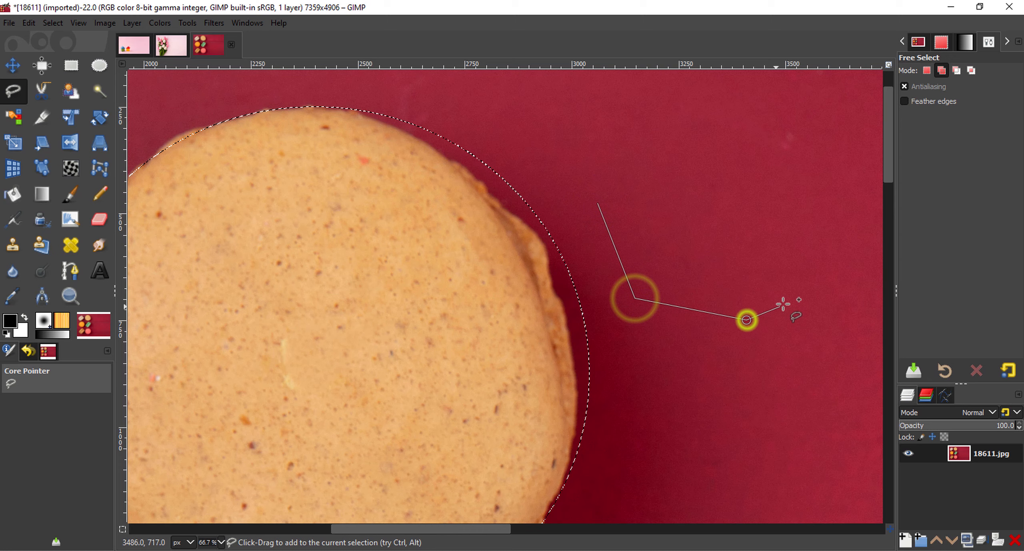
click(813, 272)
click(806, 198)
click(725, 165)
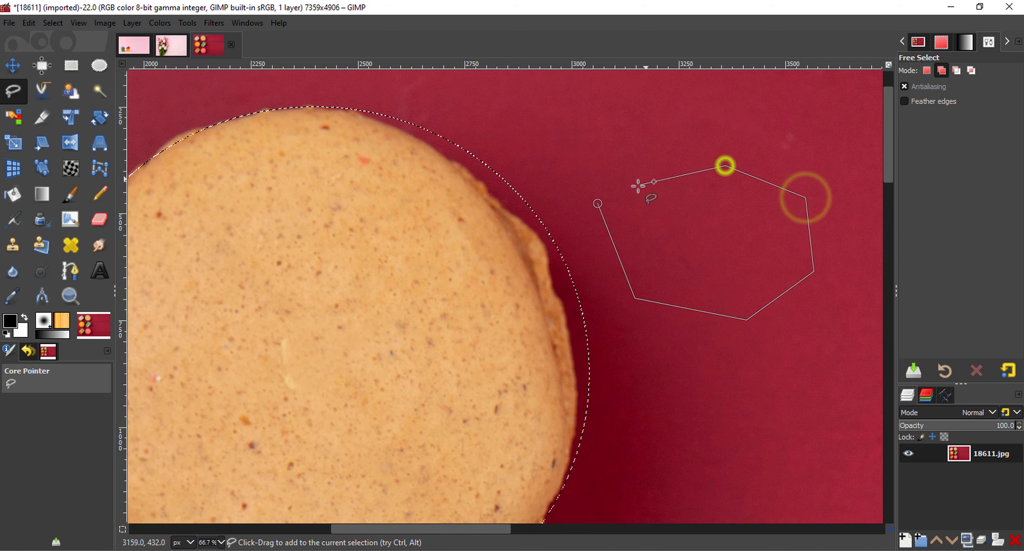
click(600, 202)
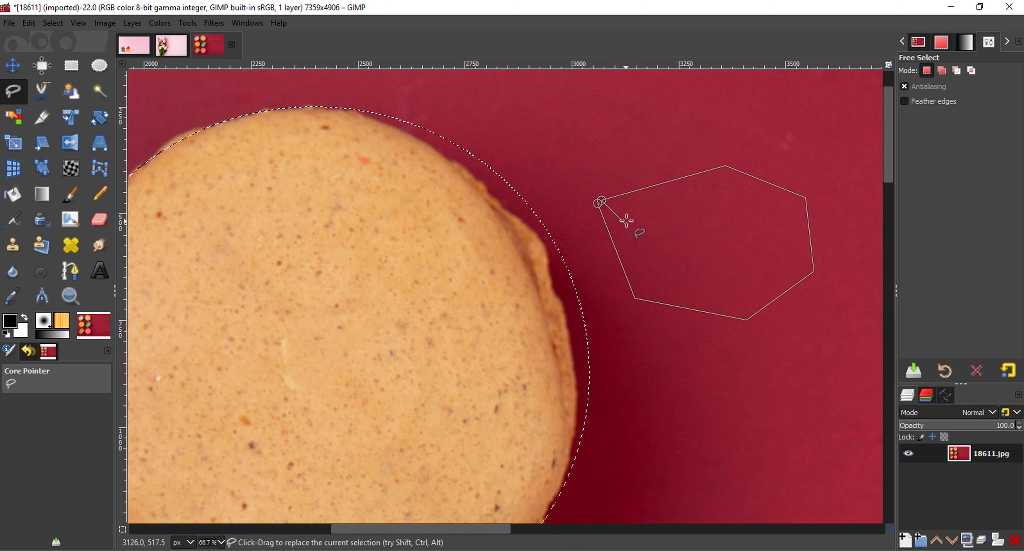
key(ctrl+z)
key(ctrl+y)
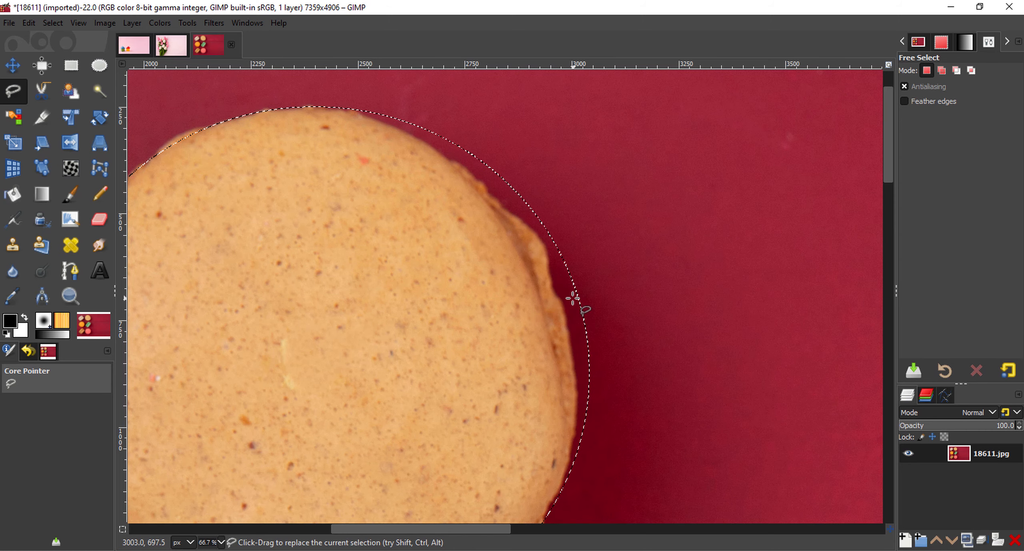
Step: Trace the macaron's upper-right and right edge with Free Select in subtract mode, following the uneven rim inside the ellipse
scroll(571, 297, up, 3)
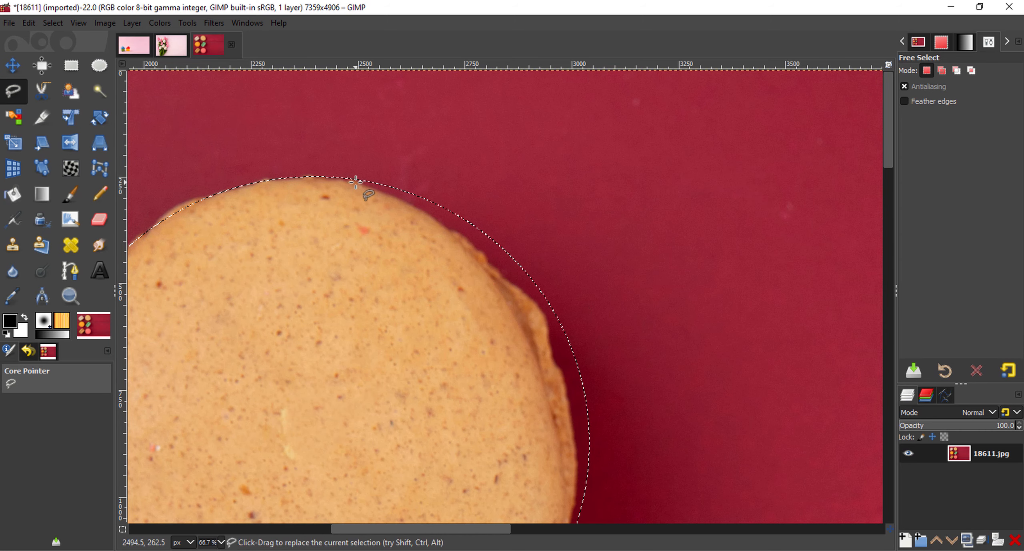
key(ctrl)
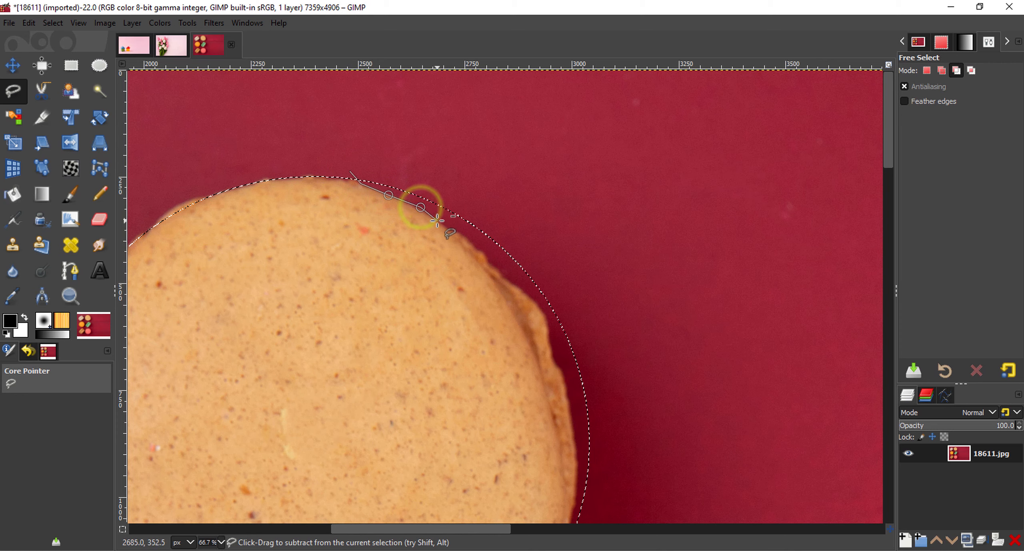
click(488, 265)
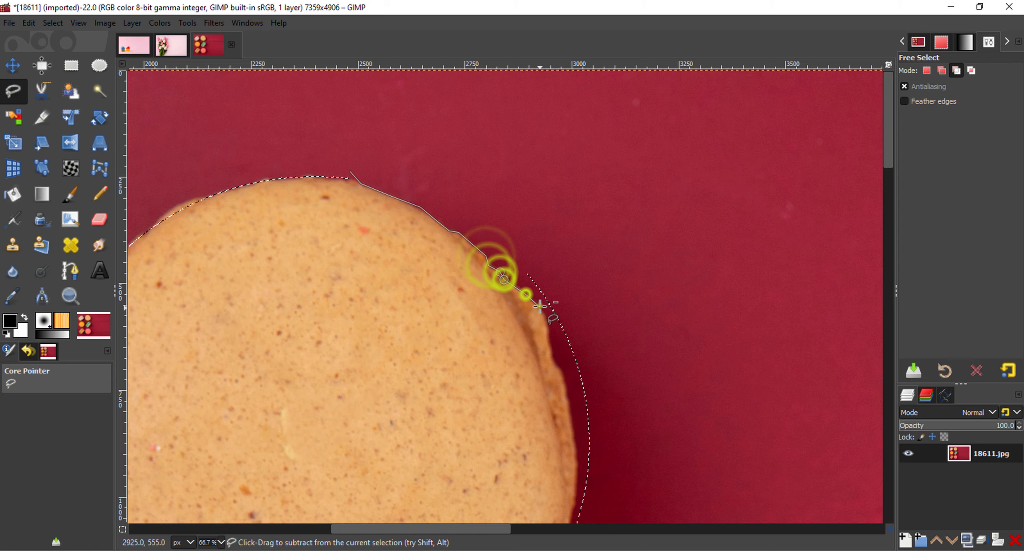
click(572, 422)
click(579, 455)
scroll(579, 455, down, 1)
click(579, 372)
click(578, 395)
click(571, 408)
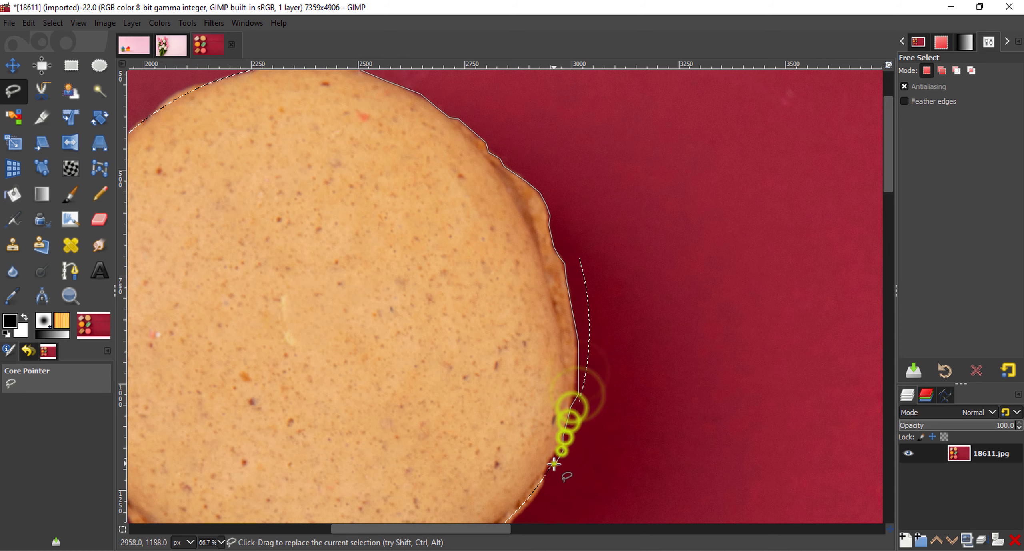
Step: Carry the Free Select outline back around the outside of the ellipse and close it to subtract the excess red area
click(579, 486)
scroll(614, 444, up, 1)
click(639, 402)
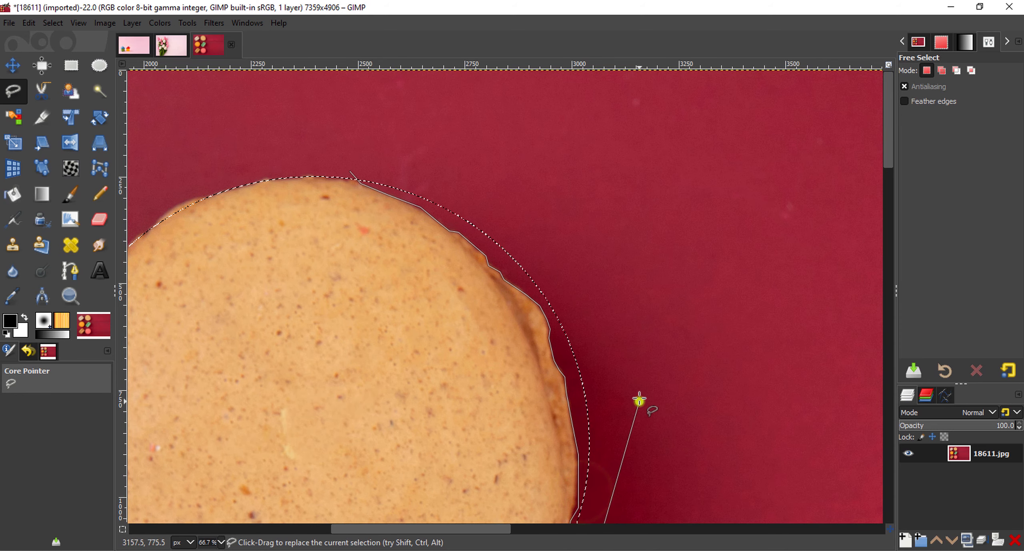
click(613, 303)
click(524, 206)
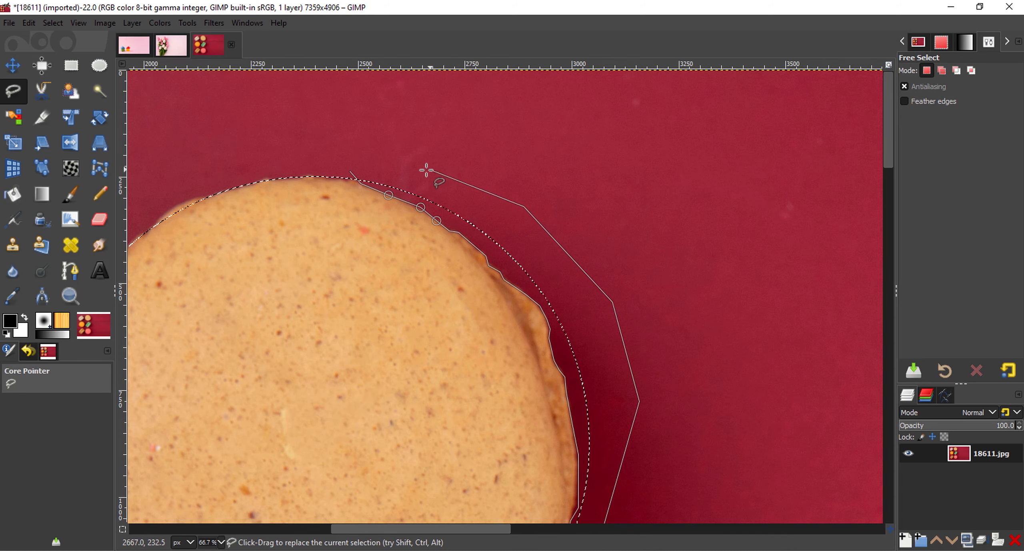
click(397, 149)
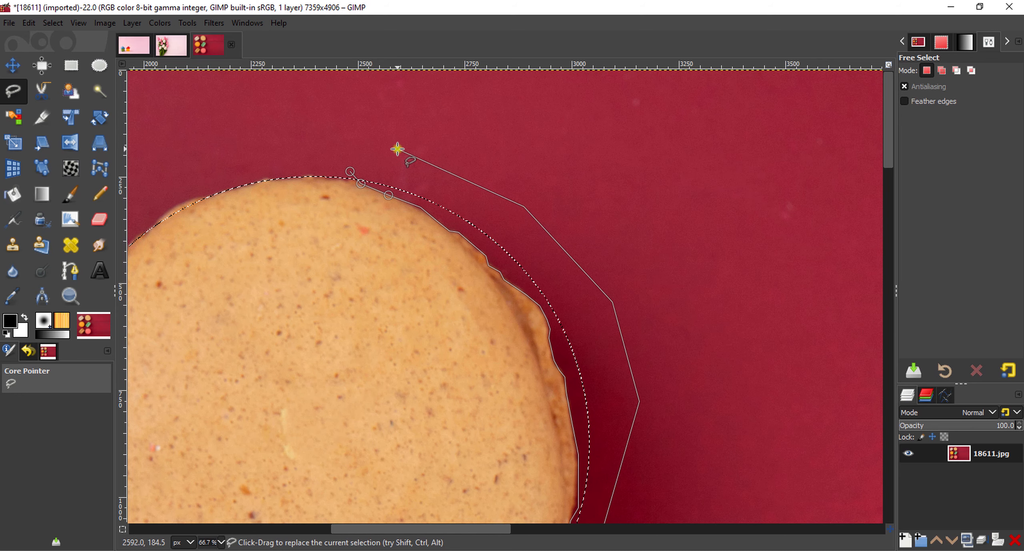
click(350, 171)
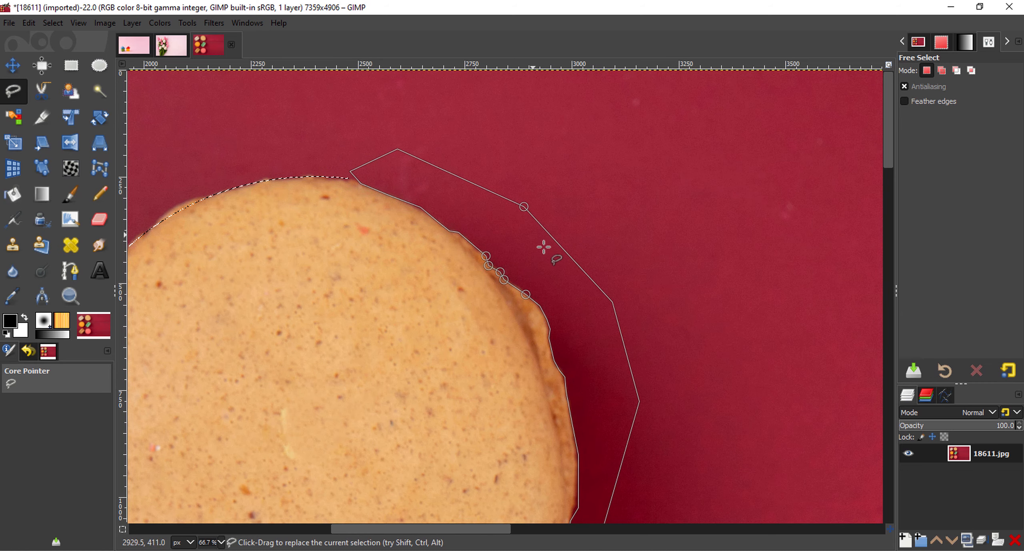
Step: Recolour the selected macaron pale yellow with Hue-Saturation, using lightness -11.0 and saturation 7.9, and apply the adjustment
key(minus)
key(minus)
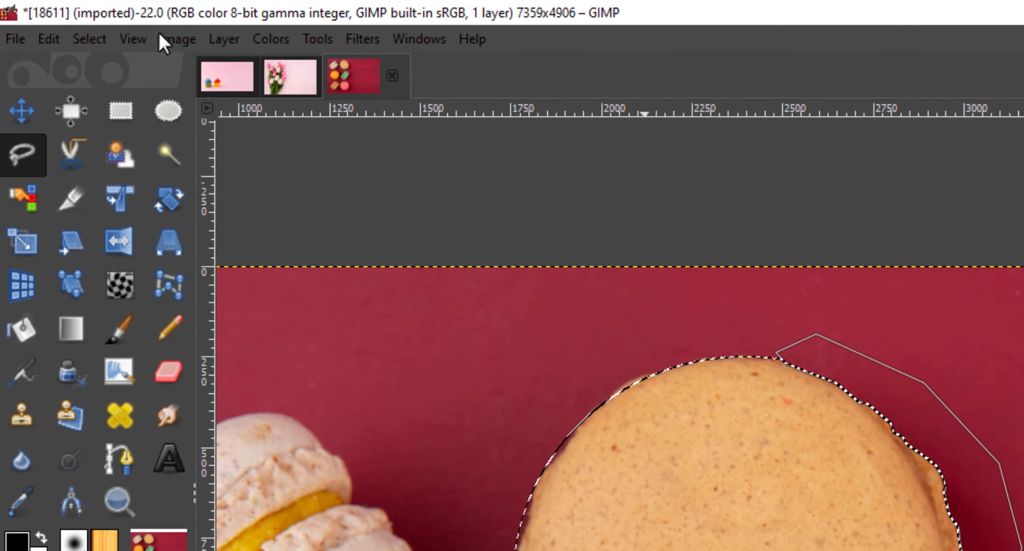
click(289, 38)
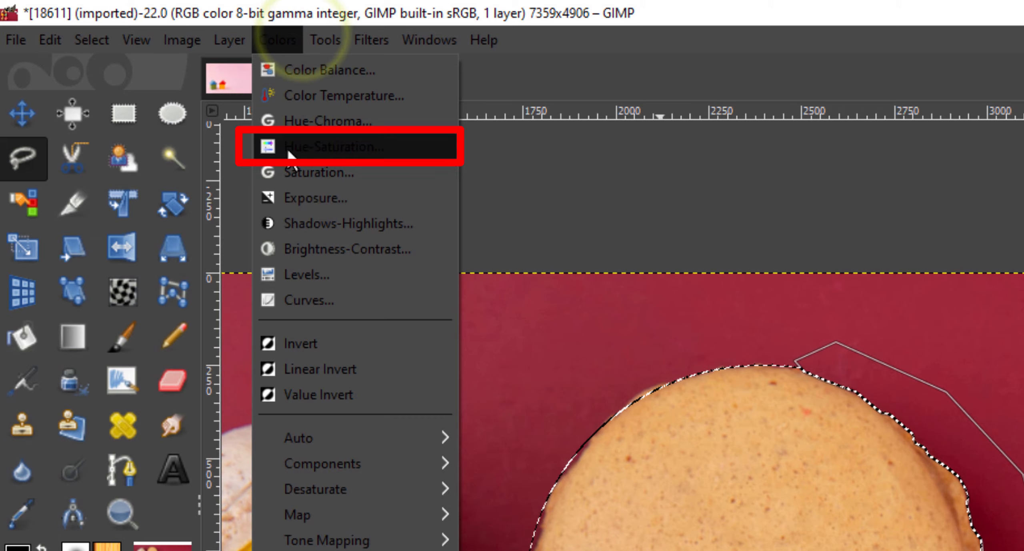
click(292, 154)
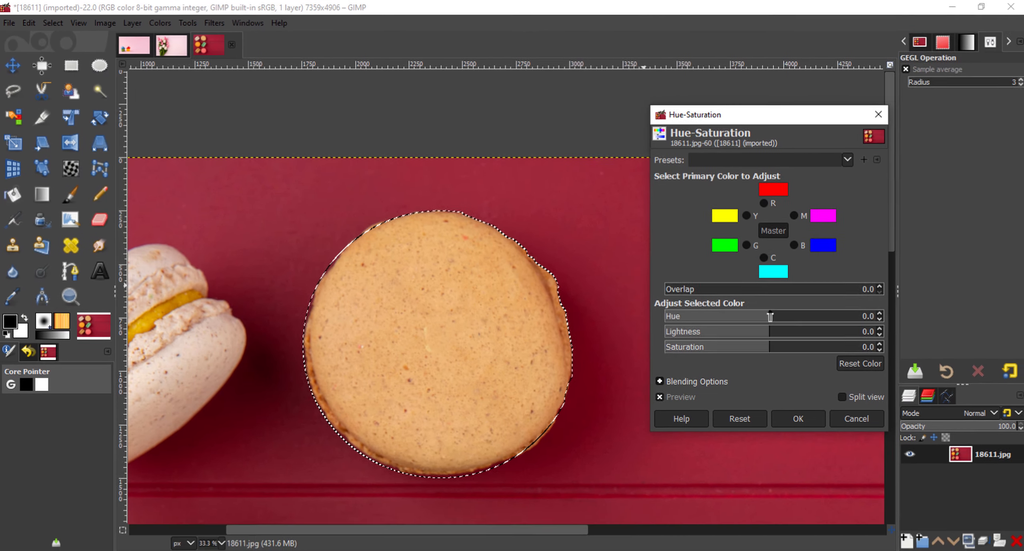
drag(769, 313, 795, 347)
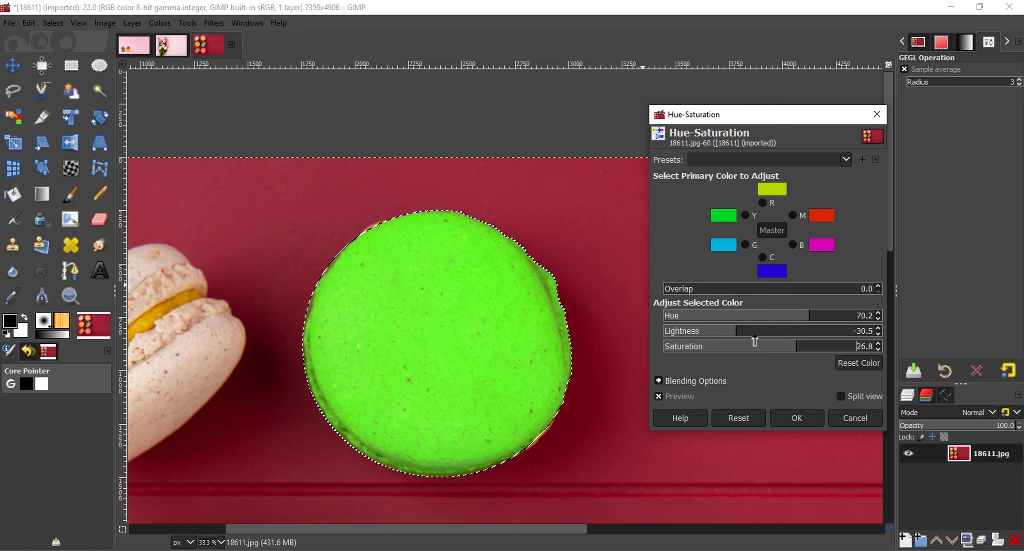
drag(809, 313, 832, 315)
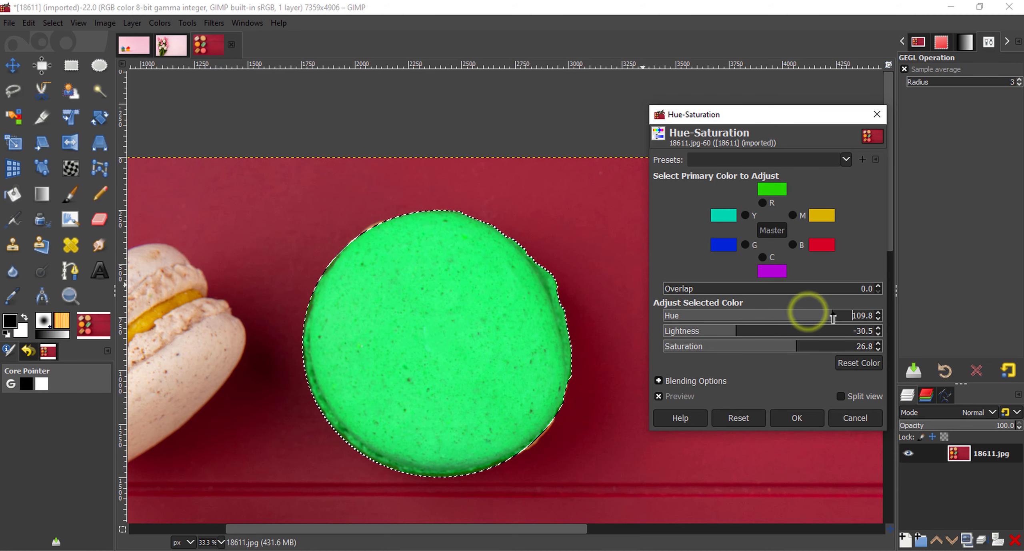
drag(739, 331, 757, 332)
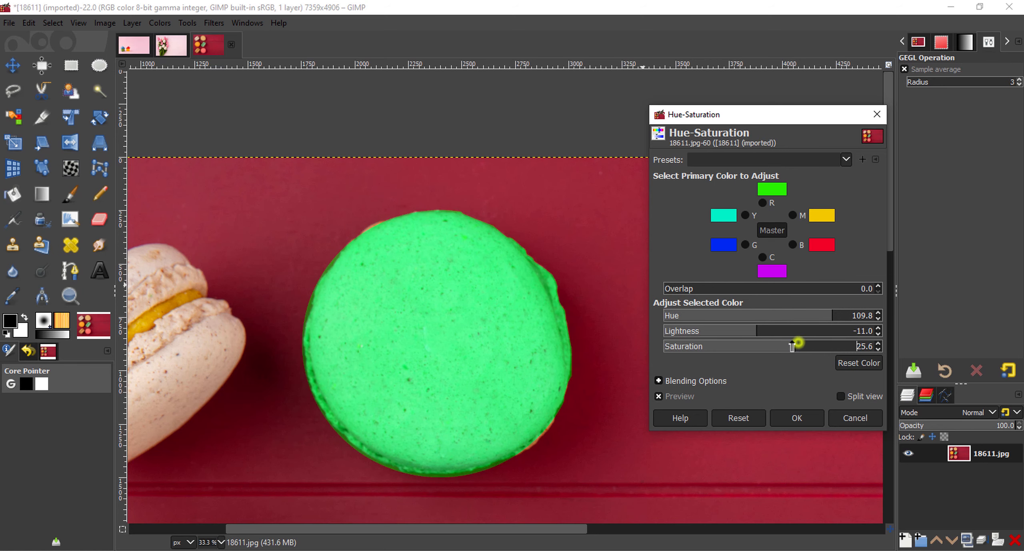
click(796, 344)
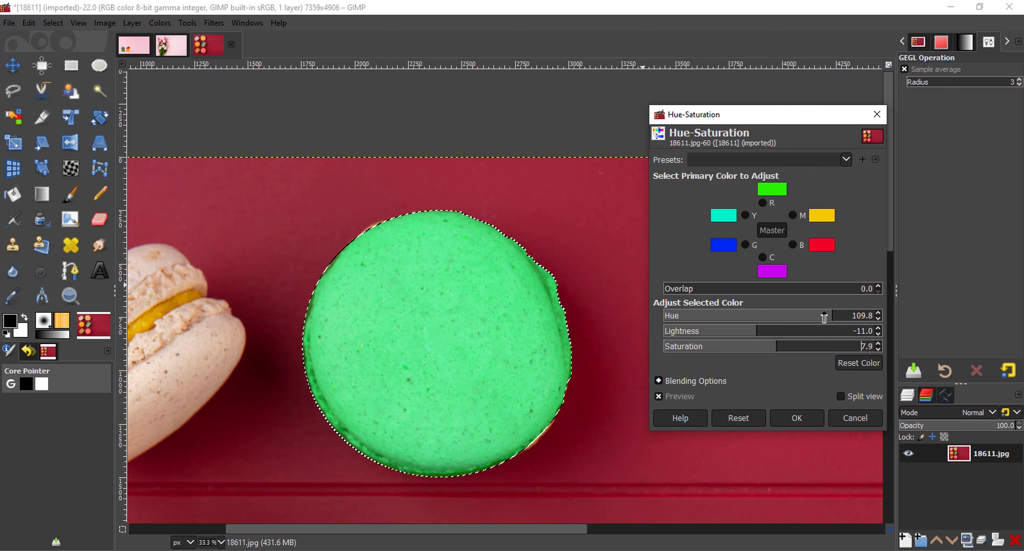
drag(827, 314, 813, 316)
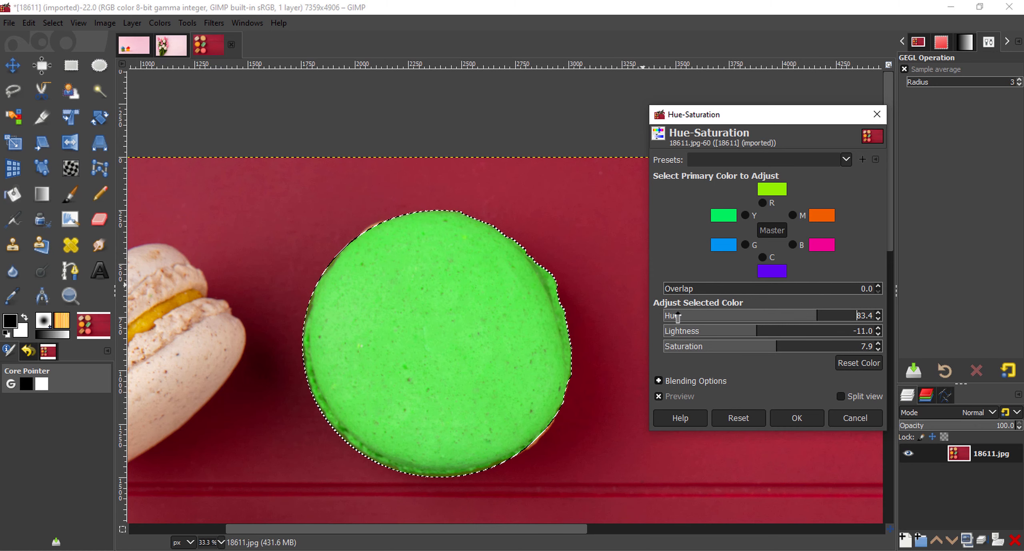
click(810, 417)
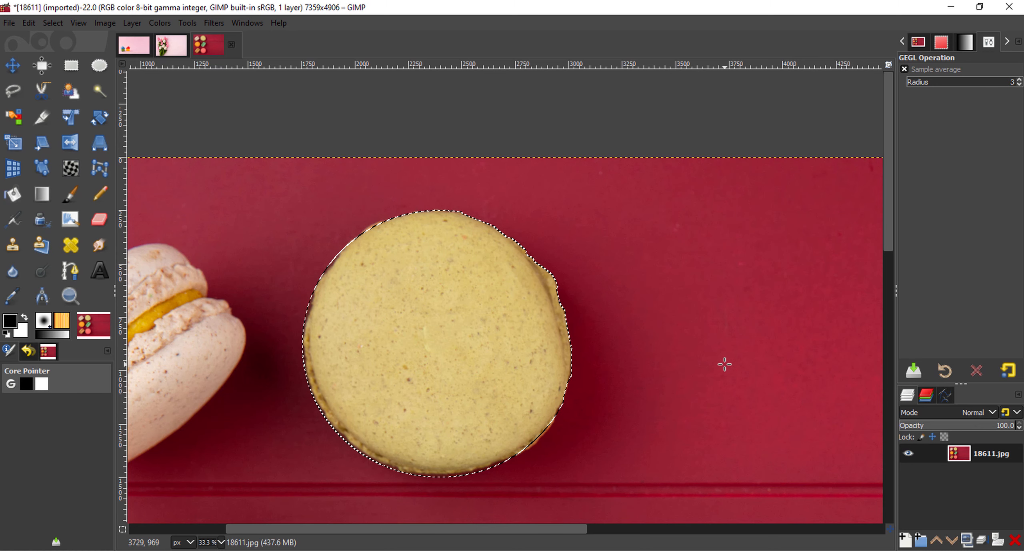
Step: Clear the selection around the recoloured yellow macaron
key(ctrl+shift+a)
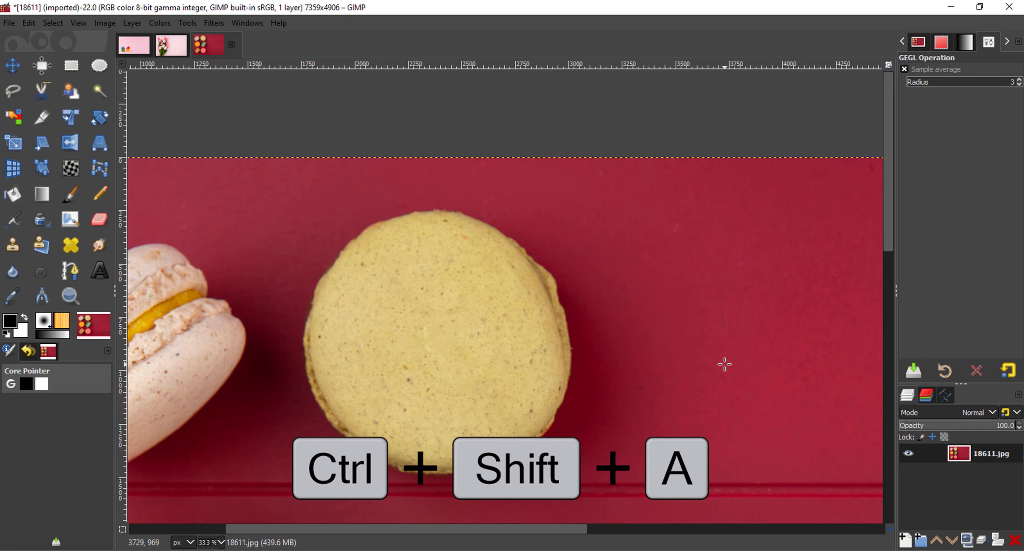
scroll(724, 364, down, 4)
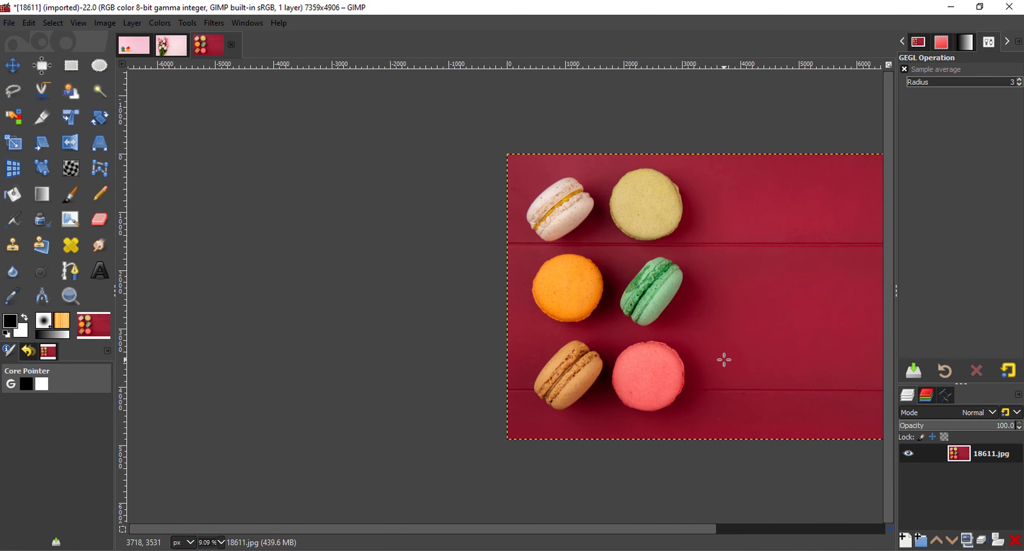
drag(674, 527, 704, 536)
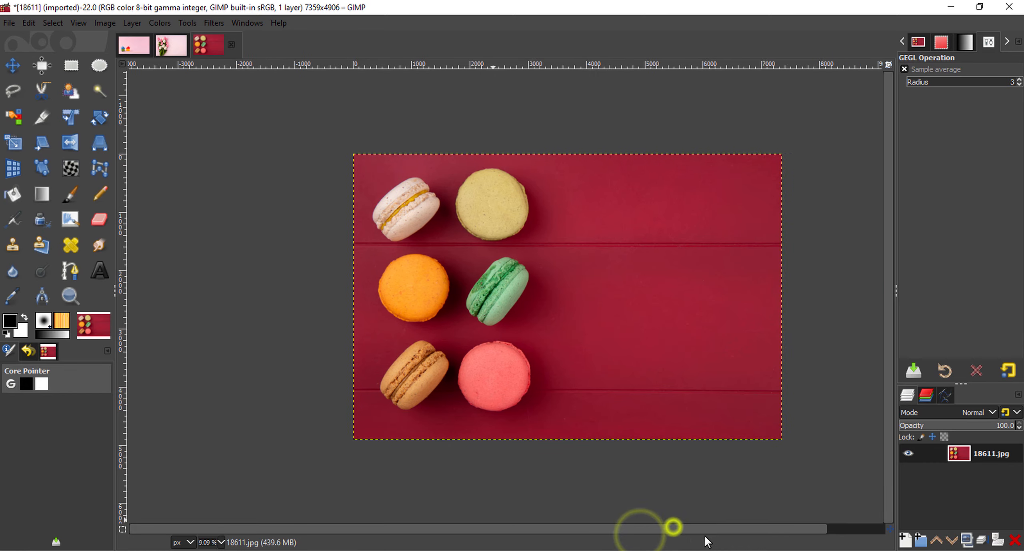
scroll(499, 283, up, 1)
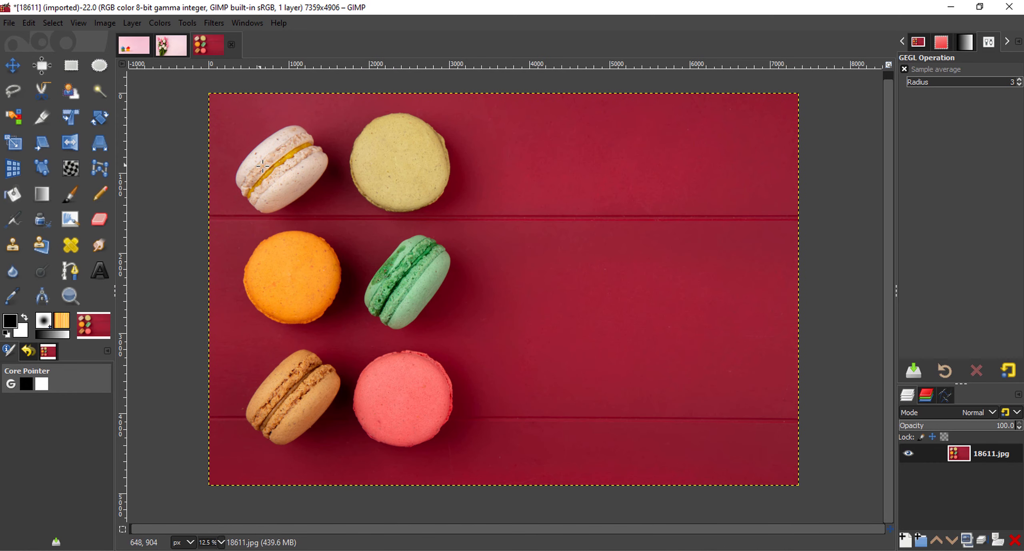
Step: Start a Scissors Select outline with three points along the upper edge of the white macaron's yellow filling
scroll(248, 166, up, 2)
scroll(248, 167, up, 1)
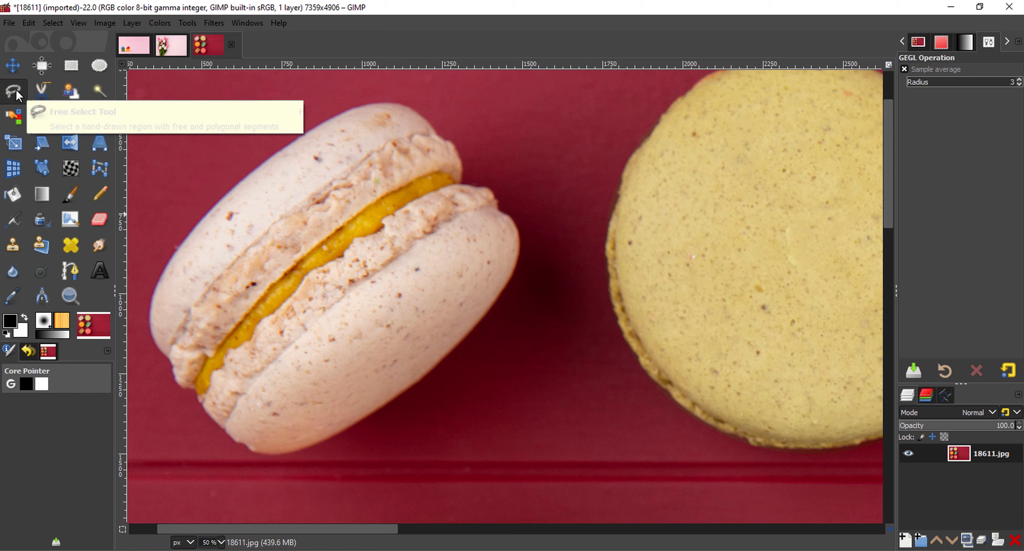
click(41, 92)
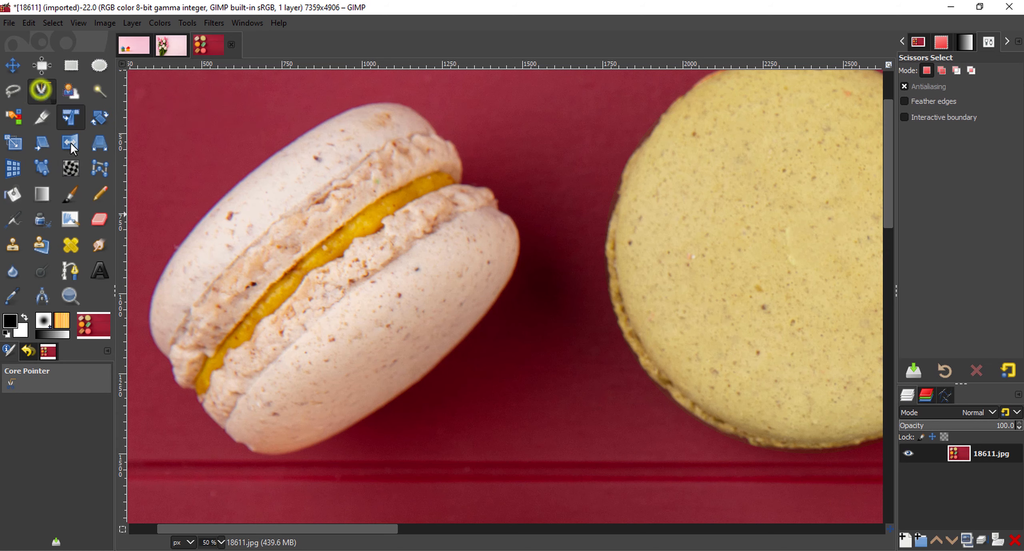
click(285, 274)
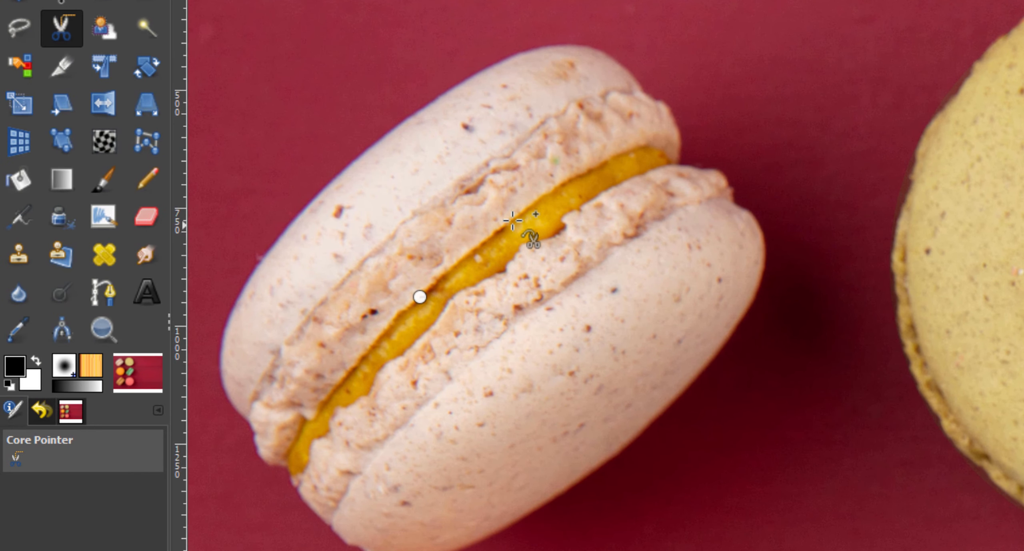
click(514, 220)
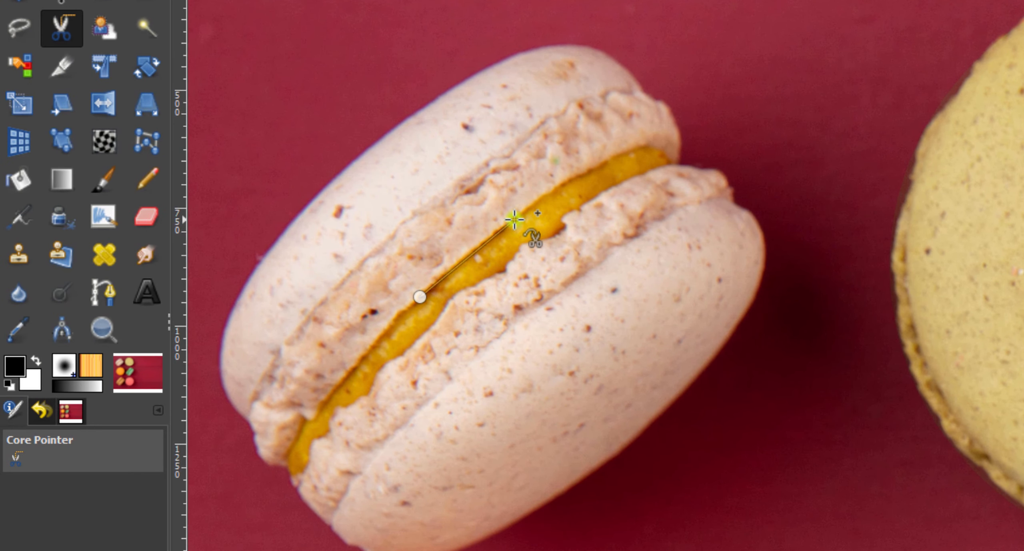
click(589, 169)
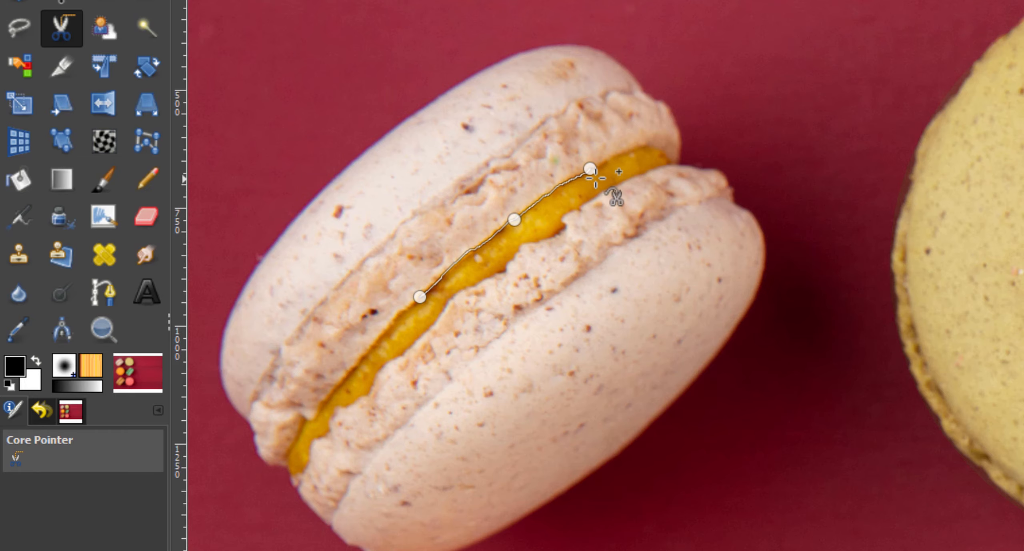
Step: Continue the Scissors outline around the filling's upper-right tip and back along the beginning of its lower edge
scroll(581, 186, up, 1)
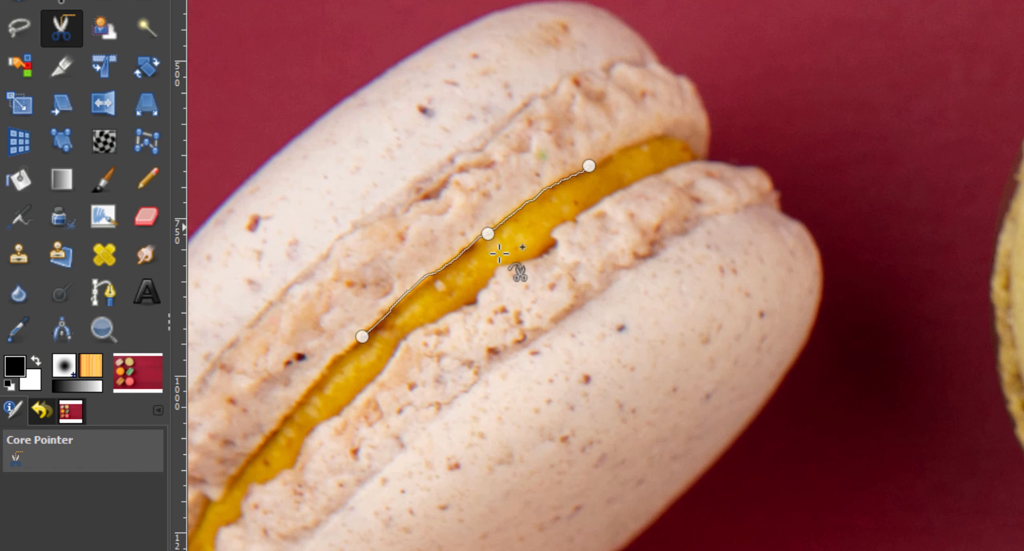
click(637, 143)
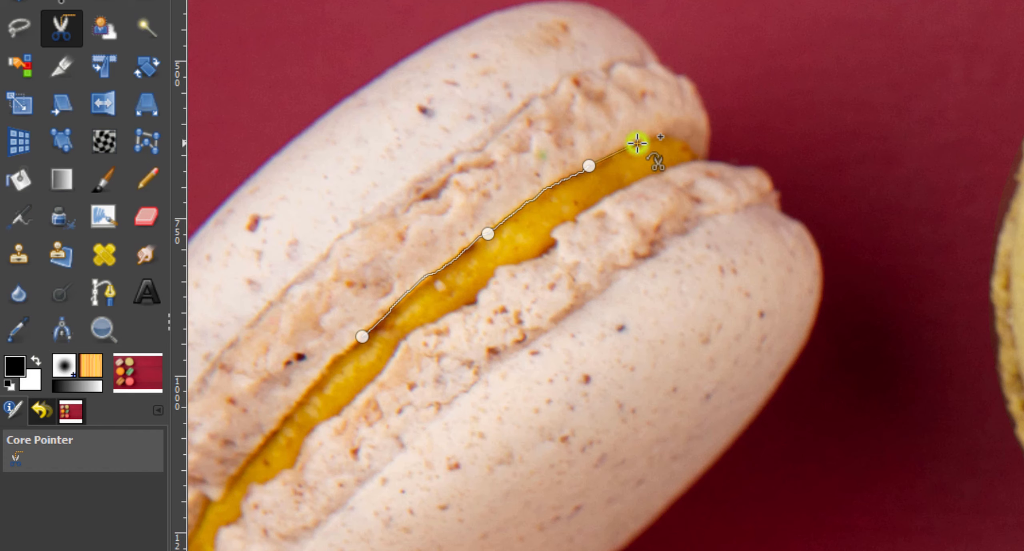
click(669, 135)
click(692, 138)
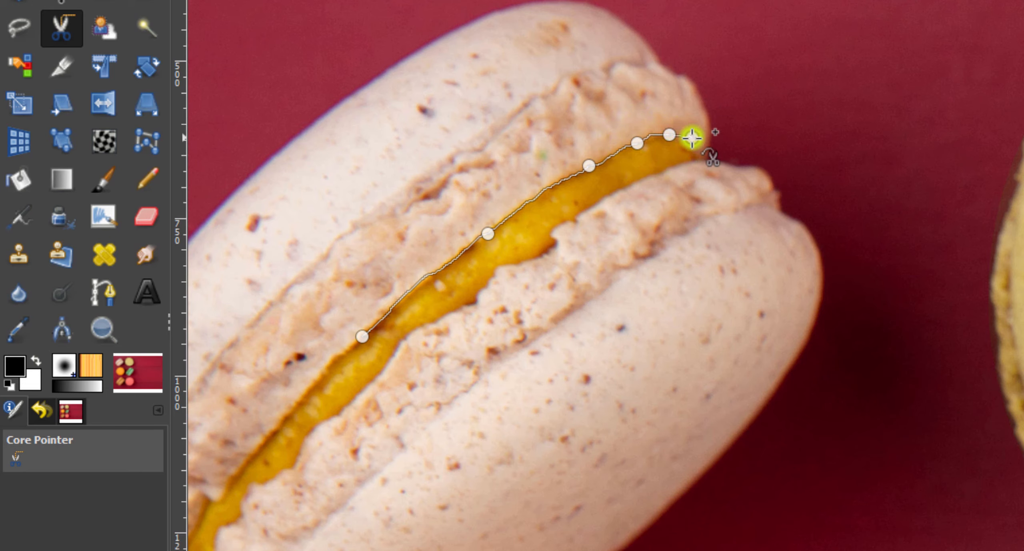
click(701, 151)
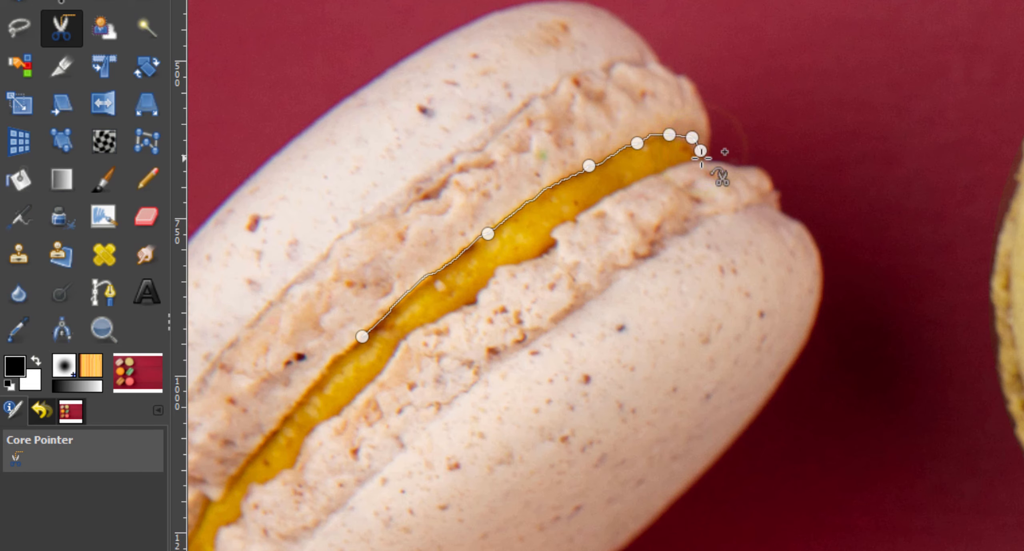
click(702, 159)
click(649, 181)
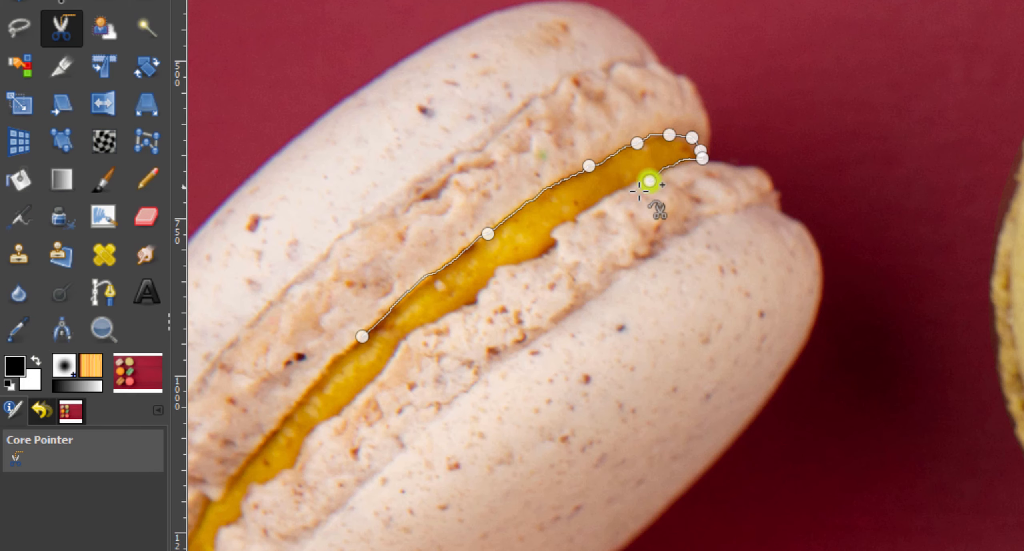
click(600, 202)
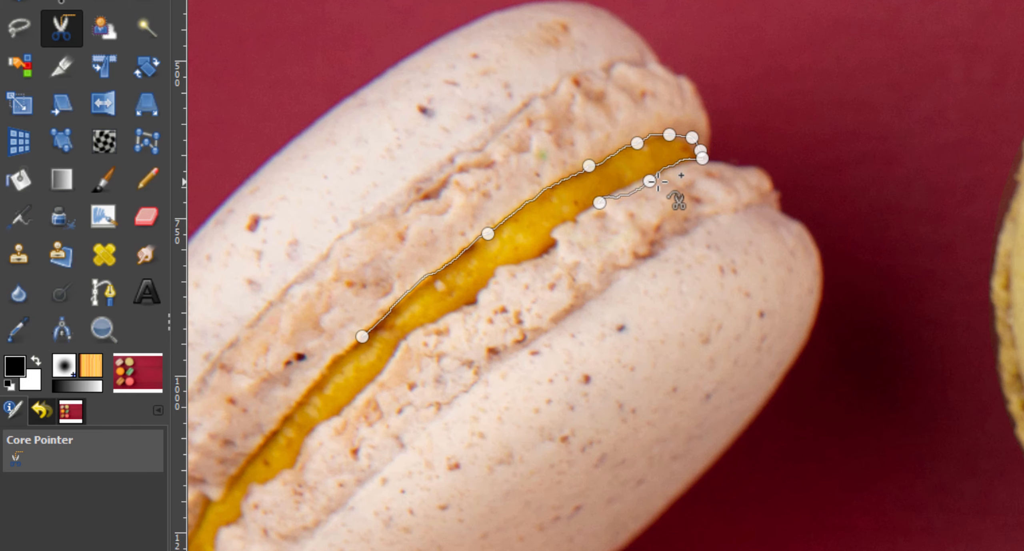
Step: Refine the Scissors outline near the upper-right tip by inserting extra points and pulling them onto the filling's lower edge
scroll(657, 183, up, 2)
scroll(651, 178, up, 1)
click(581, 213)
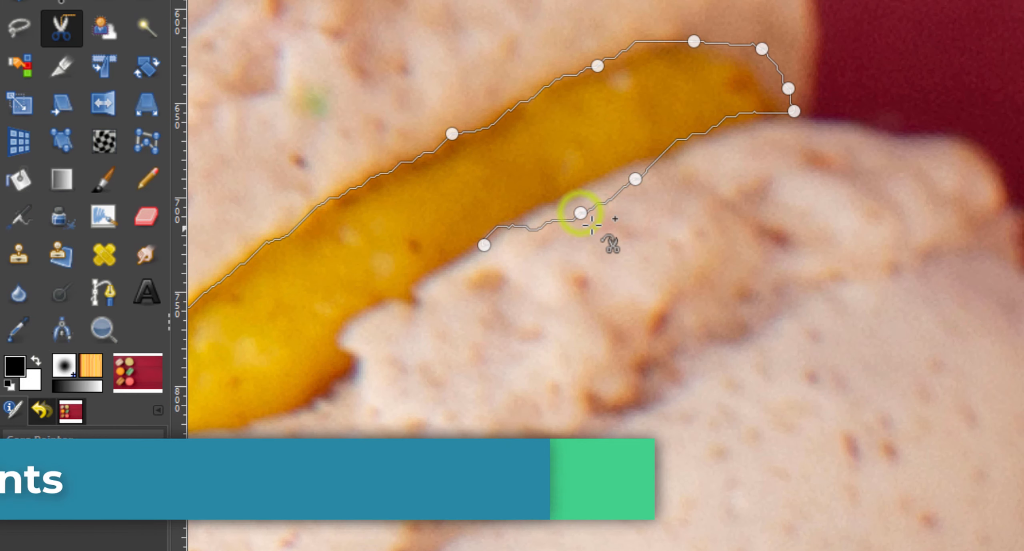
drag(585, 214, 632, 170)
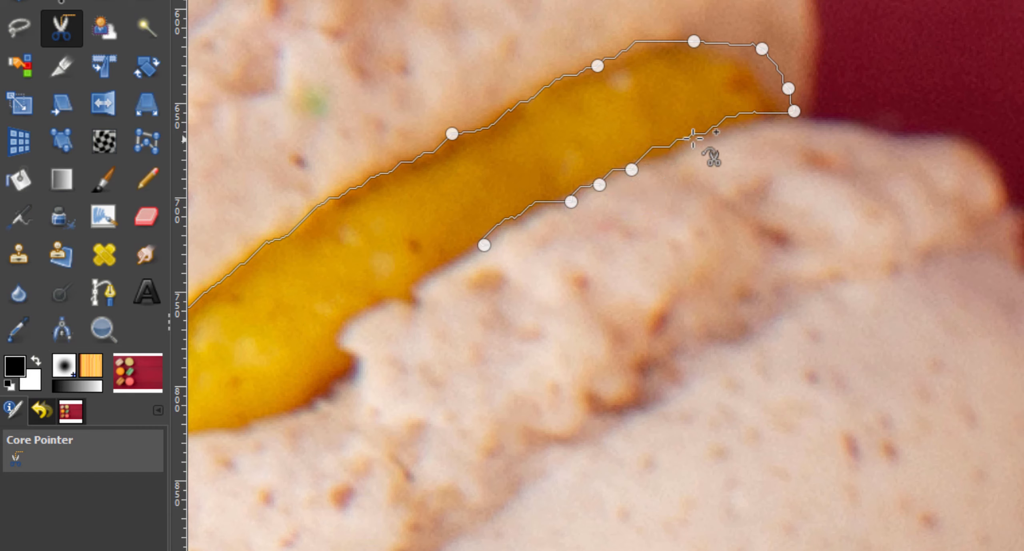
drag(692, 138, 672, 152)
drag(748, 116, 757, 124)
Step: Extend the Scissors outline along the middle of the filling's lower edge, following its uneven notches
scroll(644, 188, down, 2)
click(528, 237)
click(491, 259)
click(495, 281)
click(468, 302)
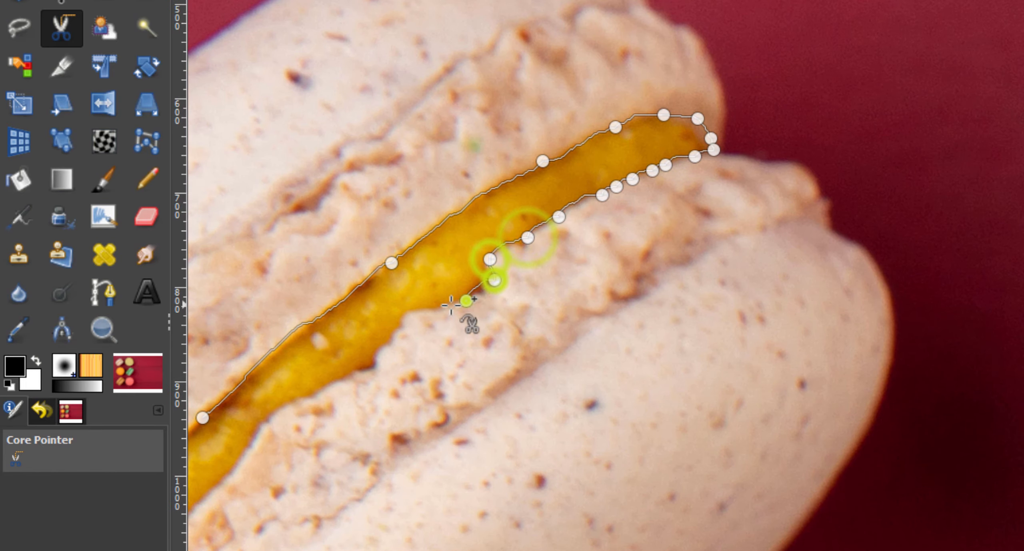
click(418, 311)
click(384, 350)
click(369, 372)
click(318, 386)
Step: Trace the rest of the filling's lower edge with Scissors points down towards its lower-left end
scroll(320, 434, up, 2)
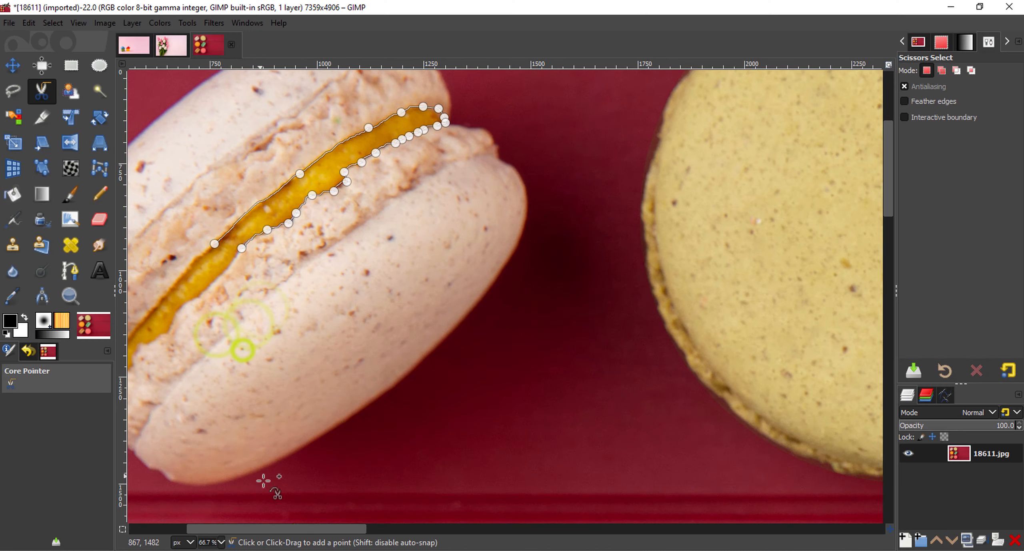
drag(296, 528, 260, 528)
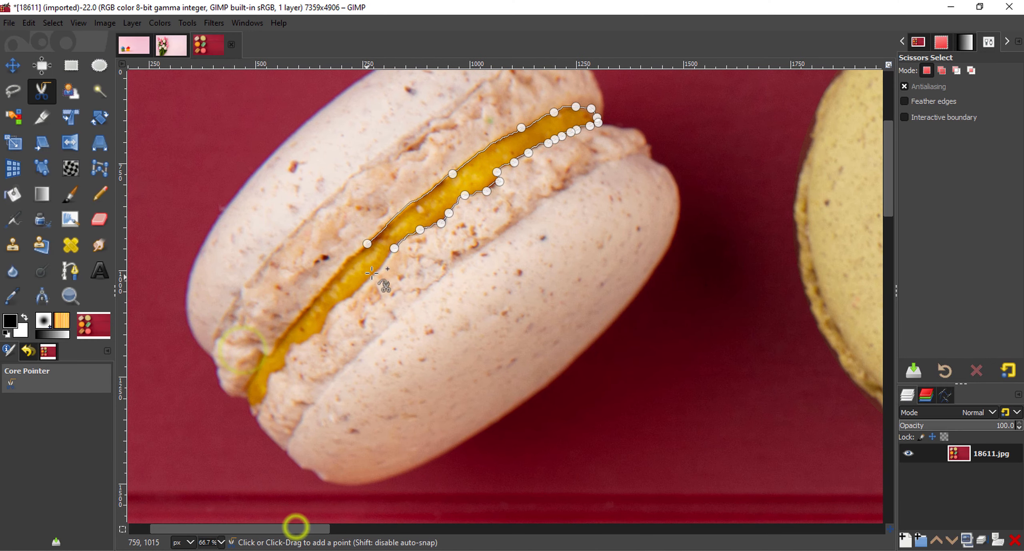
click(368, 285)
click(324, 328)
click(306, 341)
click(289, 351)
click(275, 374)
click(265, 396)
Step: Carry the Scissors outline around the filling's lower-left tip and back up onto its upper edge
scroll(264, 406, up, 2)
click(244, 401)
click(229, 400)
click(220, 375)
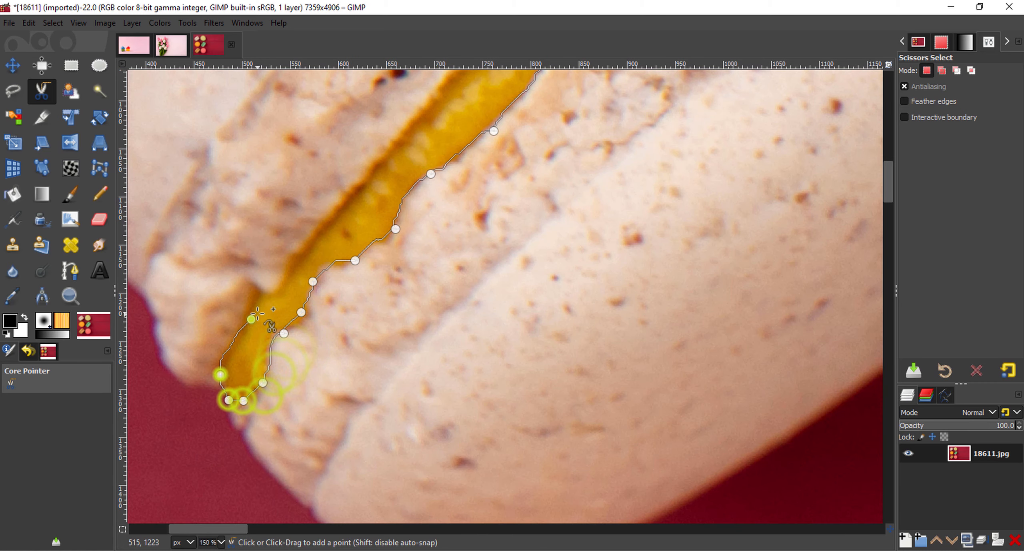
click(250, 320)
click(263, 298)
click(276, 295)
click(297, 264)
Step: Close the outline at its starting point, with an added point on the upper edge, and convert it into a selection
scroll(330, 259, down, 2)
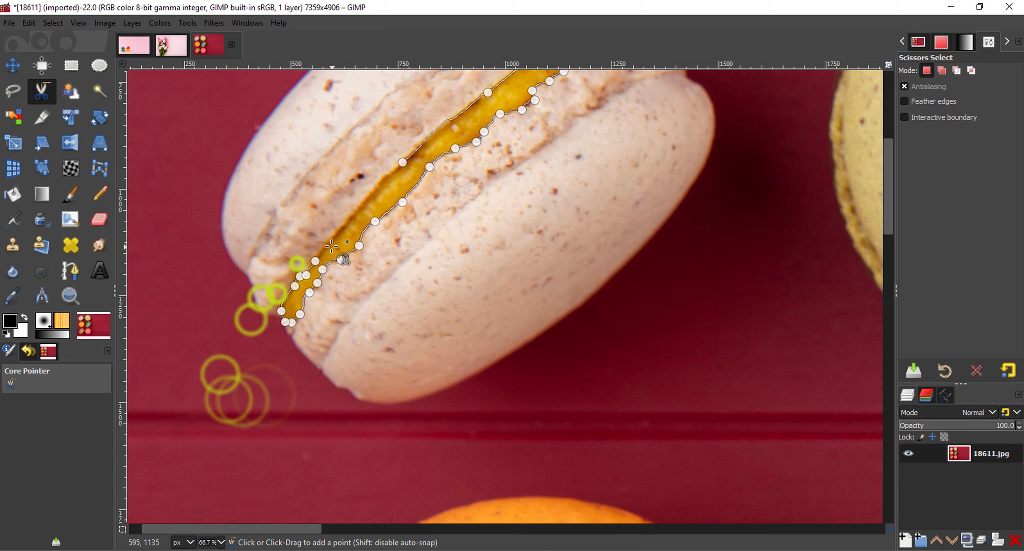
scroll(402, 161, up, 1)
click(403, 163)
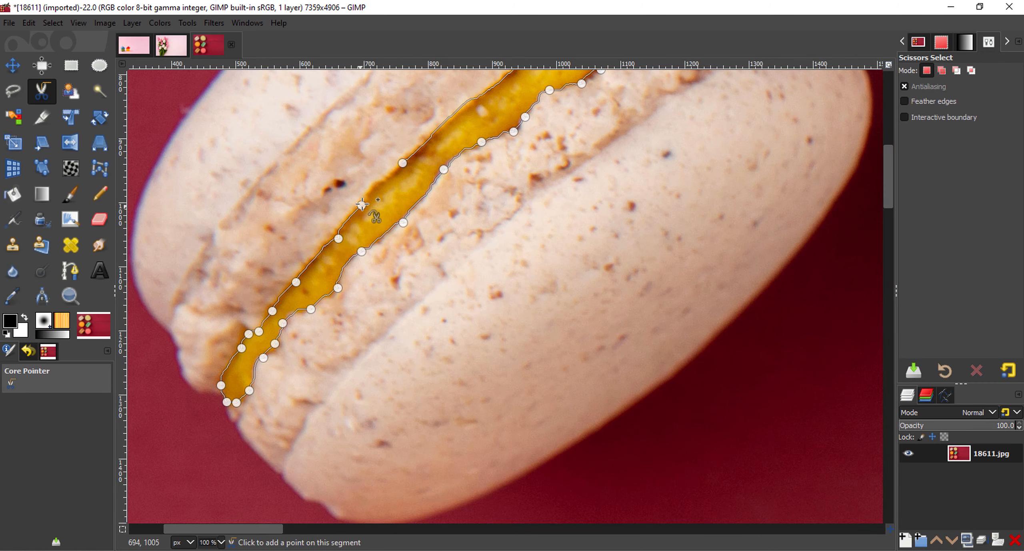
click(403, 163)
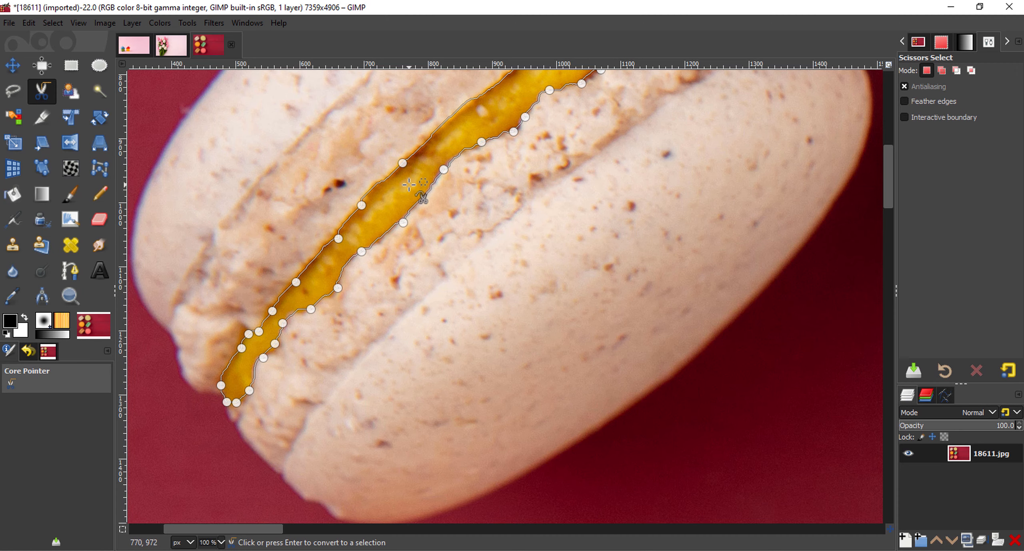
click(409, 184)
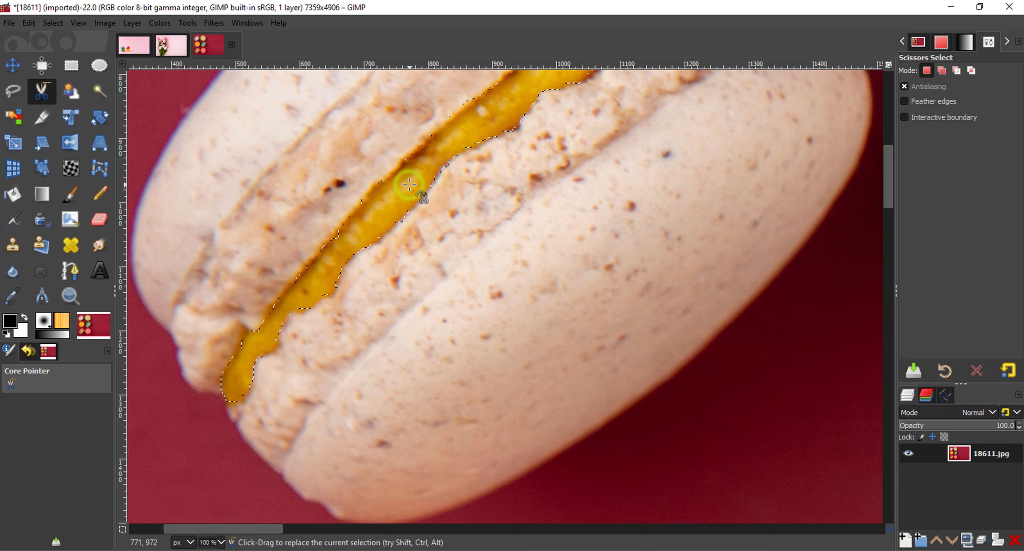
Step: Recolour the selected filling dark olive green with Hue-Saturation, using hue 2.2, lightness -50.6 and saturation 61.6, and apply it
scroll(412, 183, down, 3)
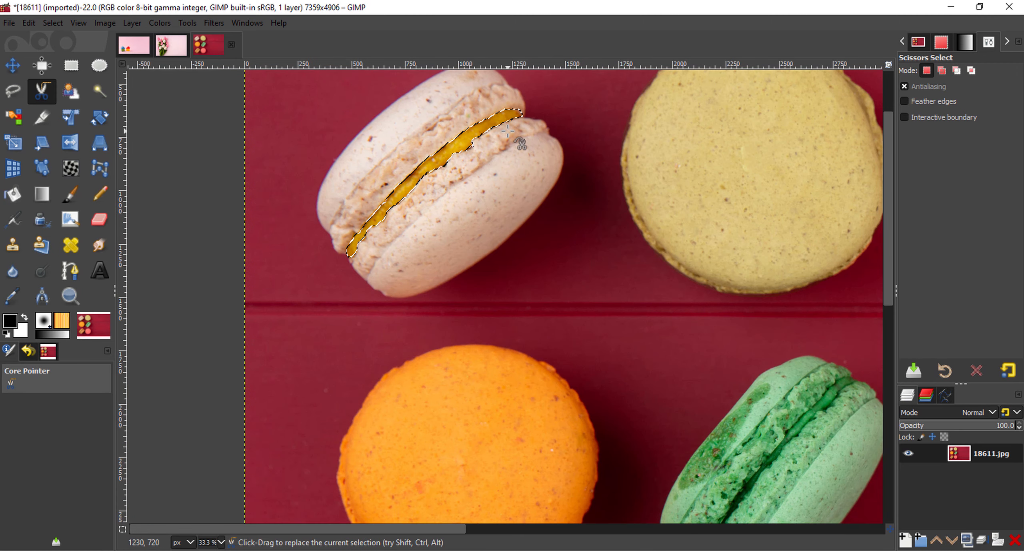
scroll(386, 68, up, 2)
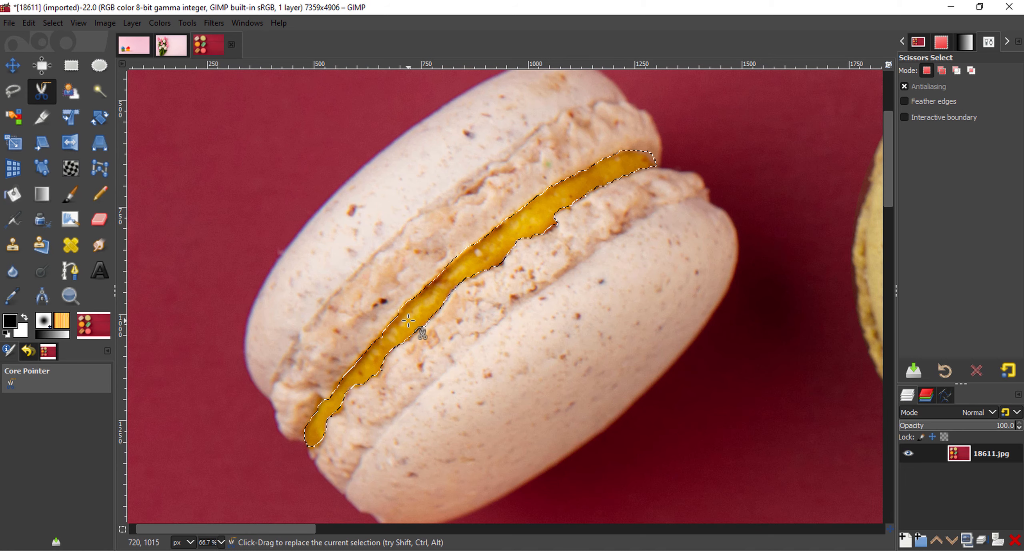
click(160, 23)
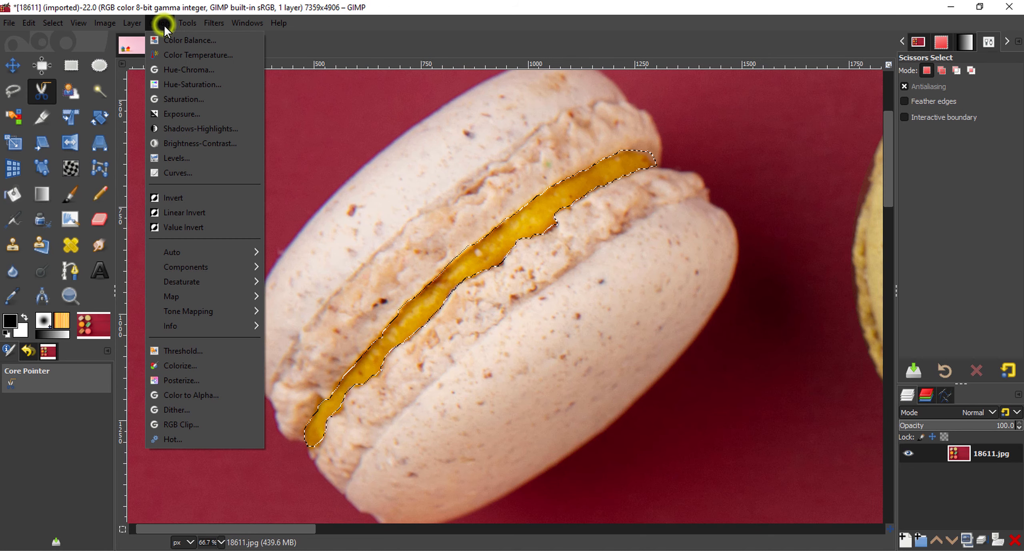
click(172, 82)
drag(777, 119, 766, 212)
click(732, 405)
drag(731, 405, 822, 440)
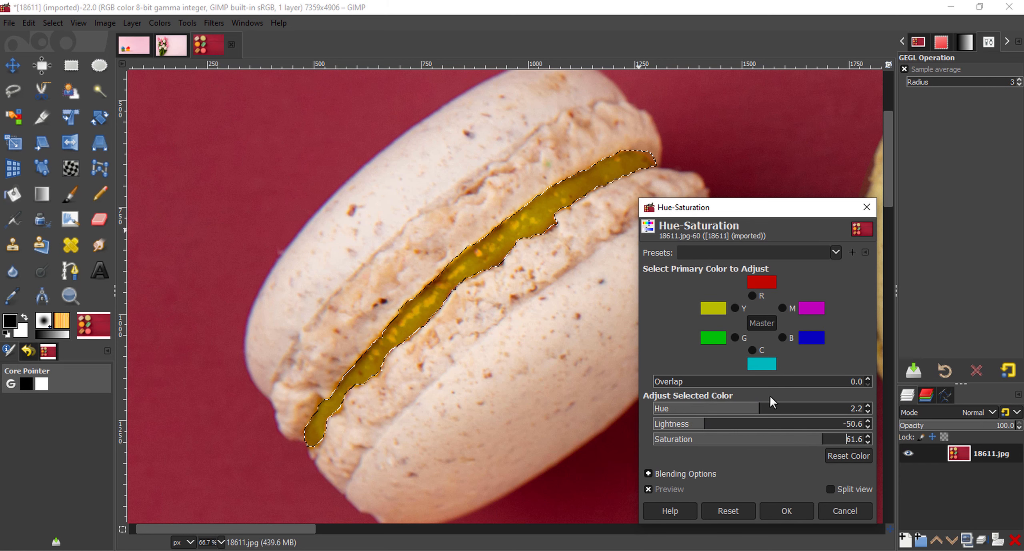
click(786, 509)
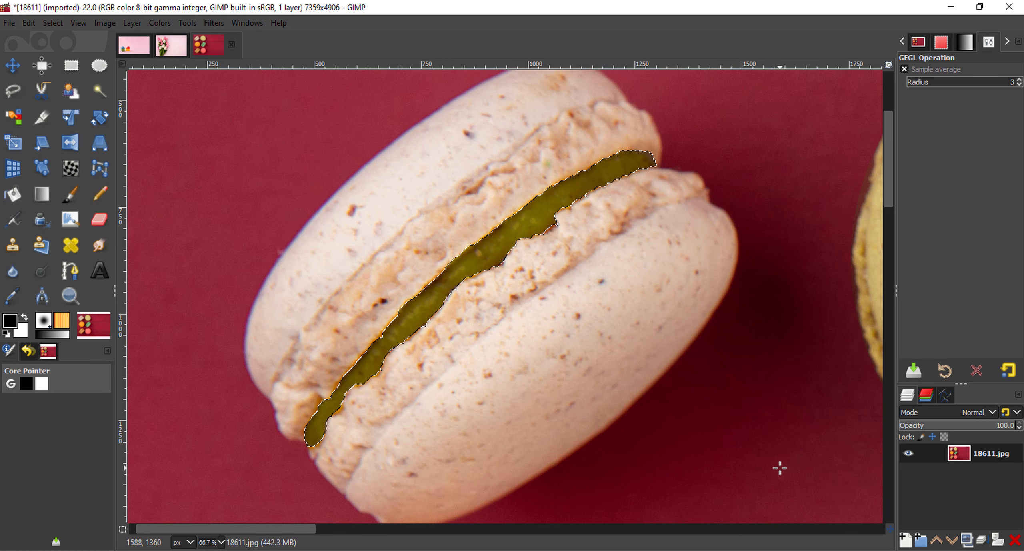
Step: Start a Free Select outline with points along the upper-left edge of the green macaron
scroll(684, 366, down, 4)
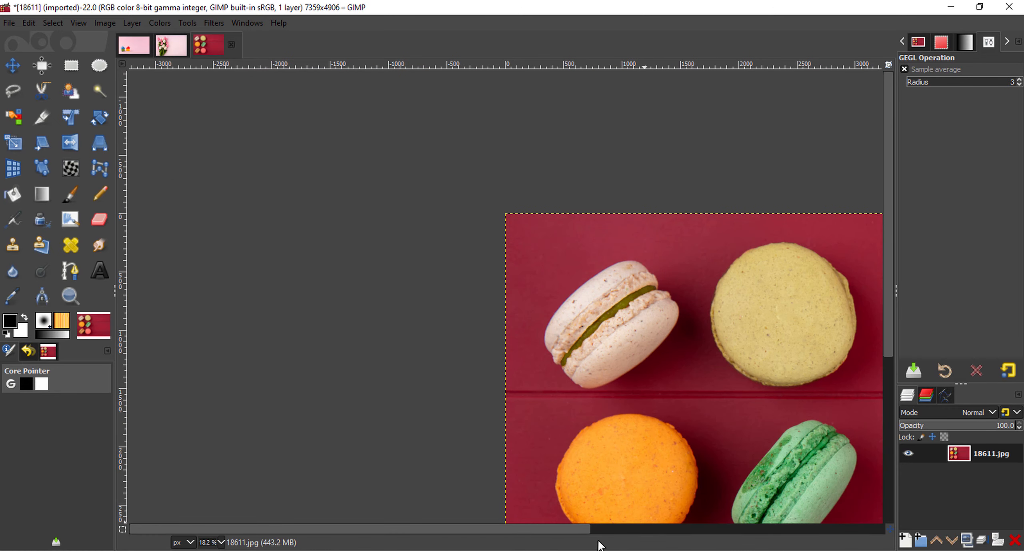
drag(575, 532, 603, 529)
scroll(479, 310, down, 1)
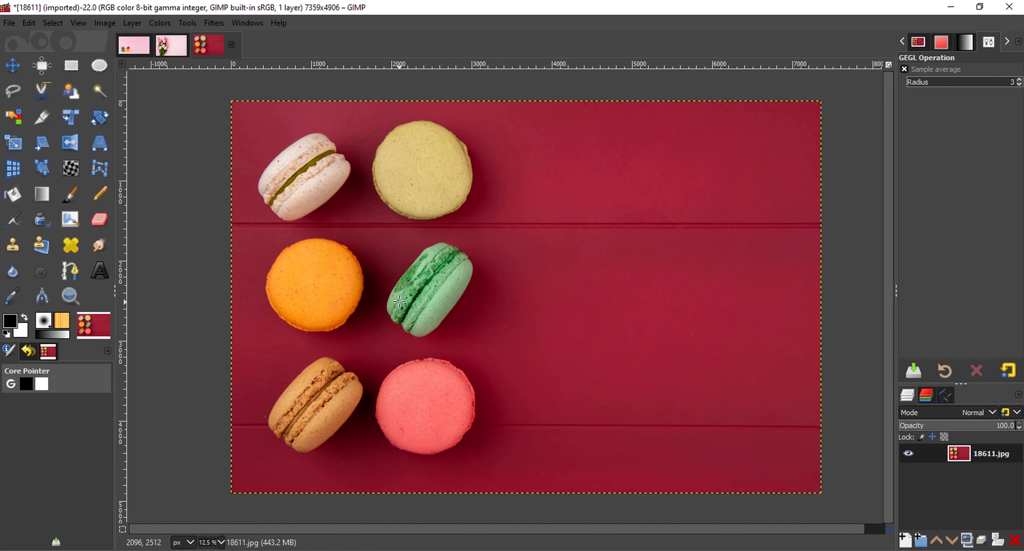
click(8, 94)
scroll(408, 296, up, 3)
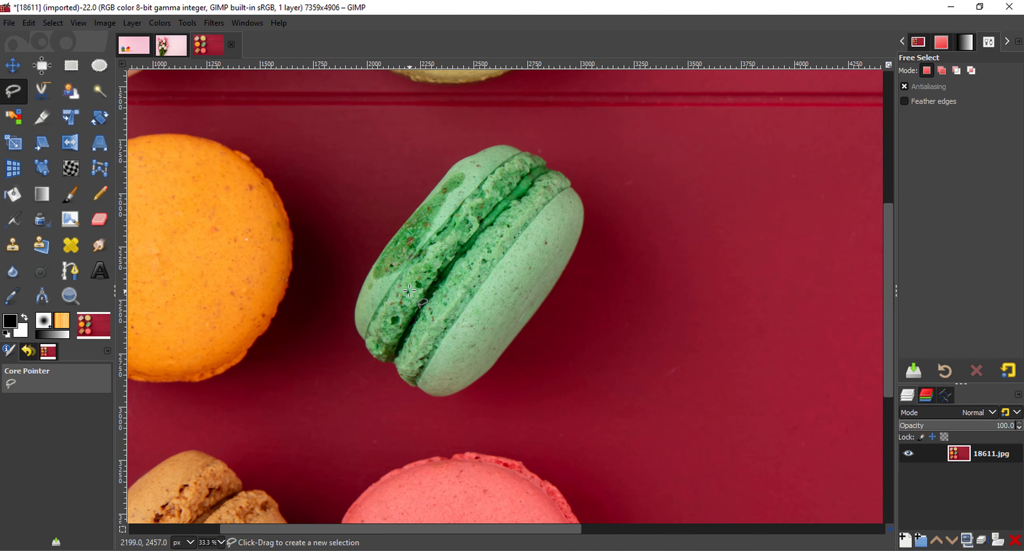
scroll(410, 291, up, 1)
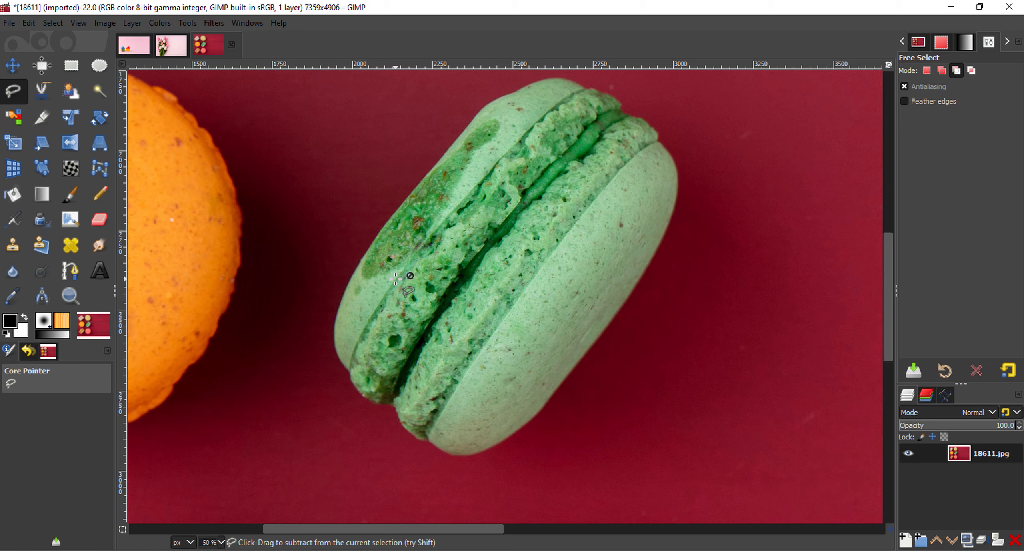
click(366, 256)
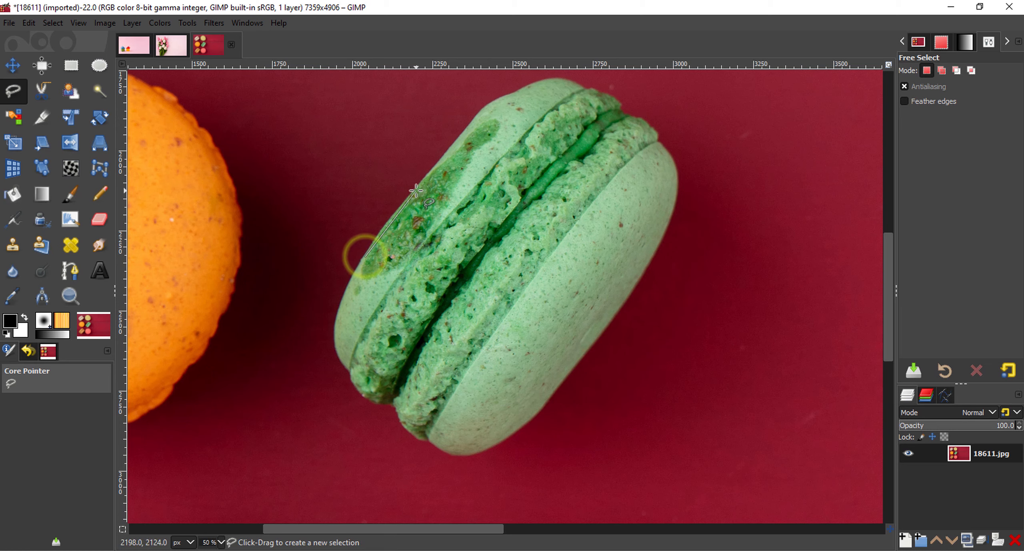
click(389, 218)
click(426, 175)
click(460, 136)
click(476, 116)
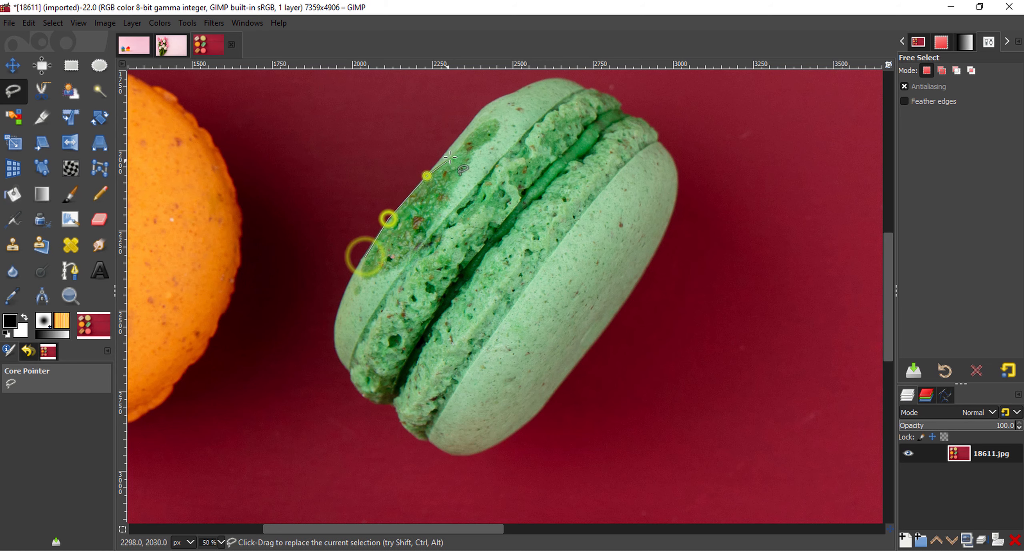
Step: Continue the Free Select outline over the green macaron's top end, past the cream filling
click(490, 102)
click(511, 95)
click(529, 85)
click(559, 76)
click(586, 86)
click(609, 93)
click(624, 109)
click(656, 136)
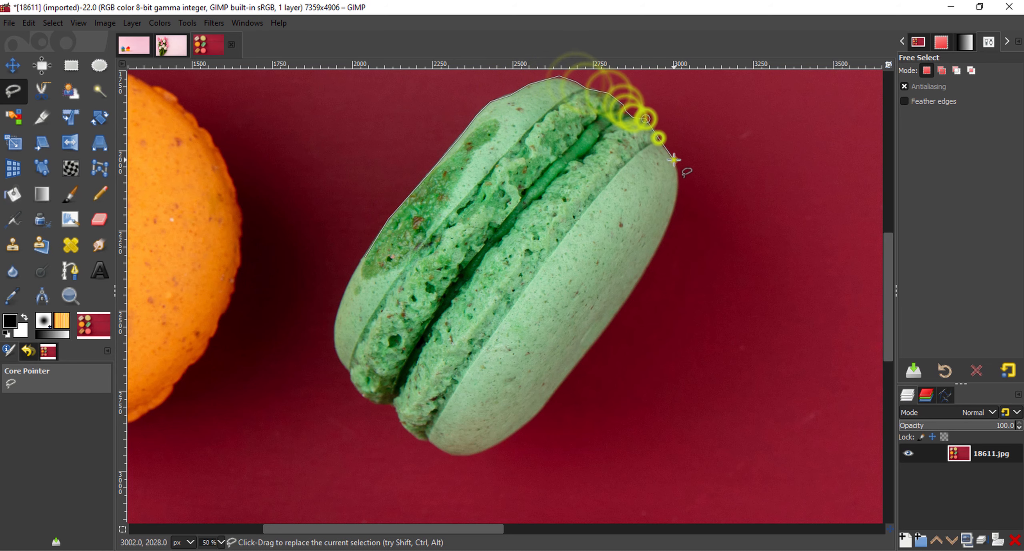
Step: Trace the green macaron's right edge with Free Select points down towards its lower end
click(675, 160)
click(679, 182)
click(675, 213)
click(643, 273)
click(608, 323)
click(570, 374)
click(550, 396)
click(534, 420)
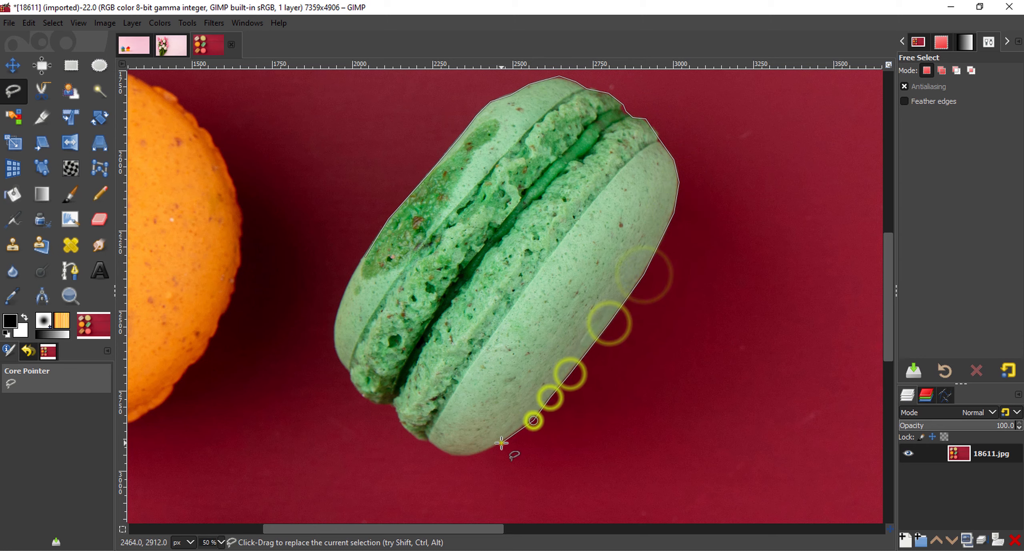
Step: Carry the Free Select outline around the green macaron's lower end to its lower-left edge
click(500, 443)
click(471, 457)
click(428, 439)
click(401, 412)
click(380, 404)
click(350, 379)
click(334, 343)
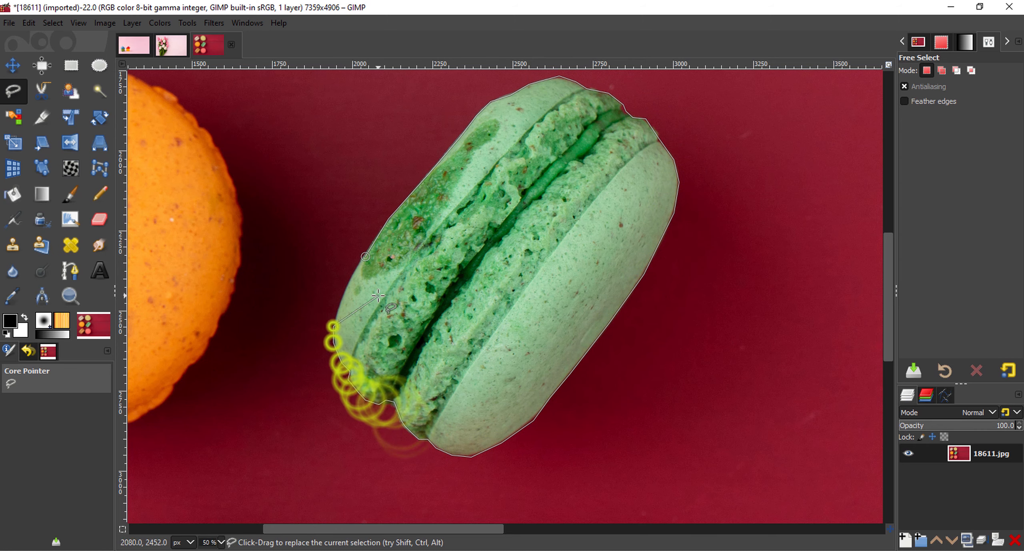
Step: Close the outline at its starting point as a selection and copy the selected green macaron
click(334, 317)
click(341, 299)
click(352, 275)
click(364, 257)
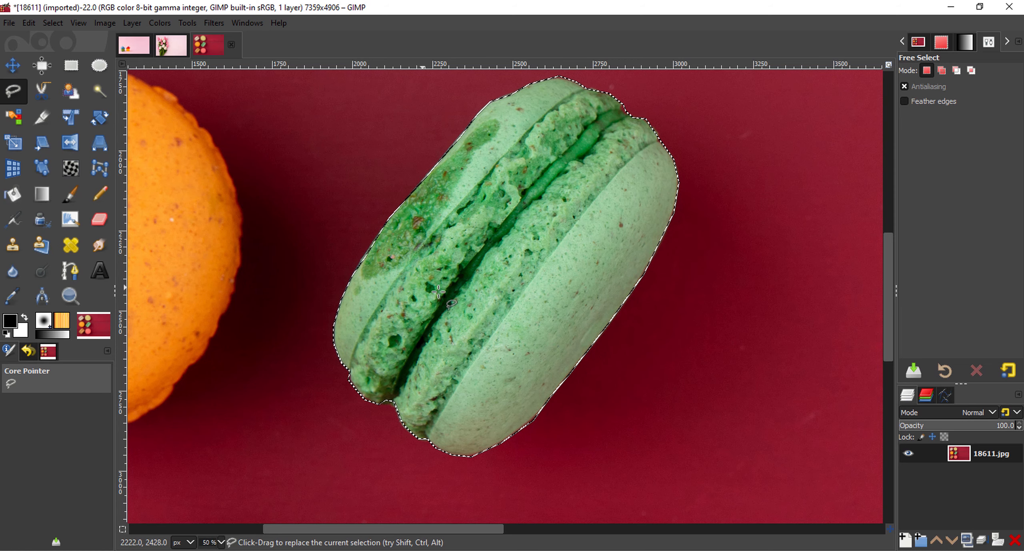
scroll(438, 292, down, 2)
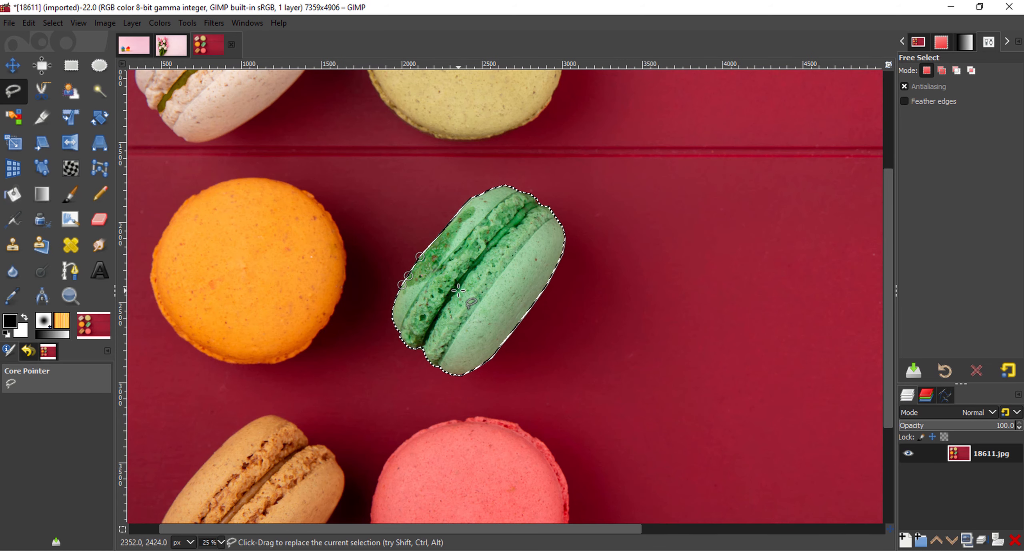
key(ctrl+c)
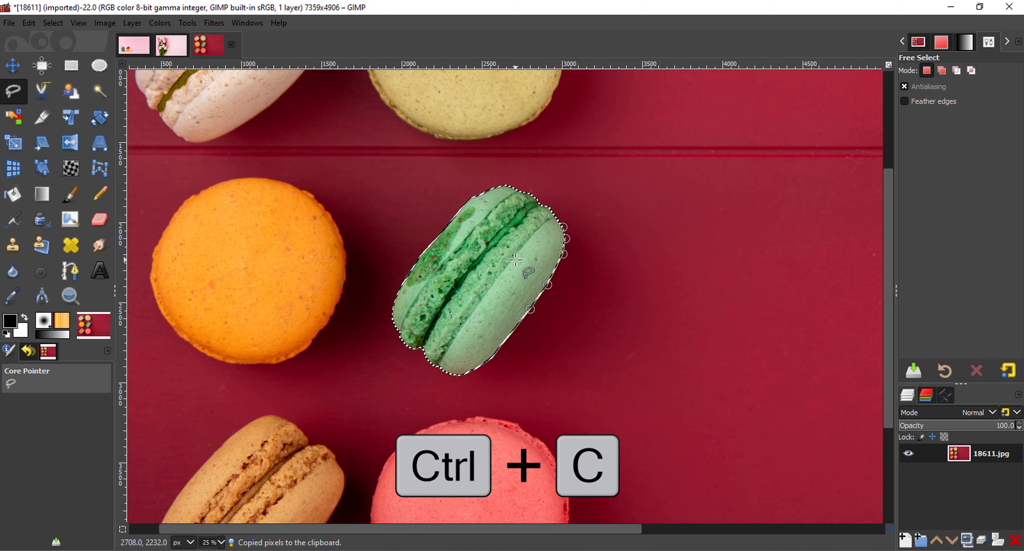
Step: In the toy houses image 3062102.jpg, add a new transparent layer and paste the copied macaron onto it
click(127, 45)
click(938, 502)
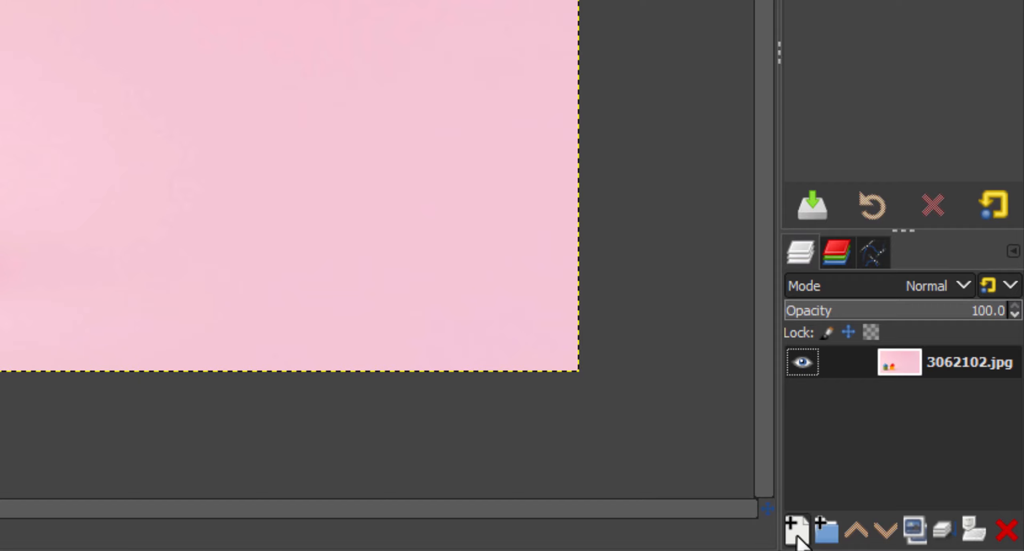
click(797, 538)
click(836, 508)
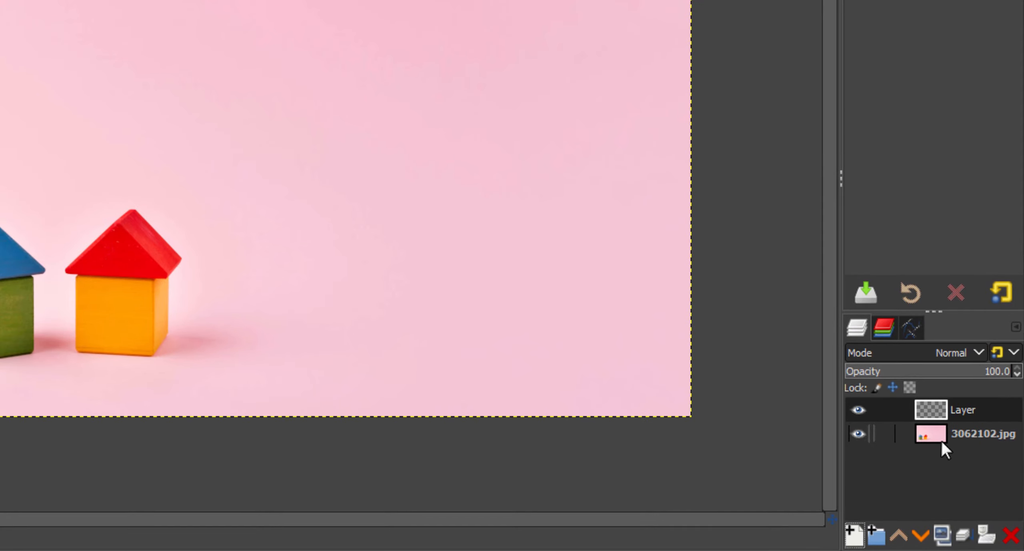
key(ctrl+v)
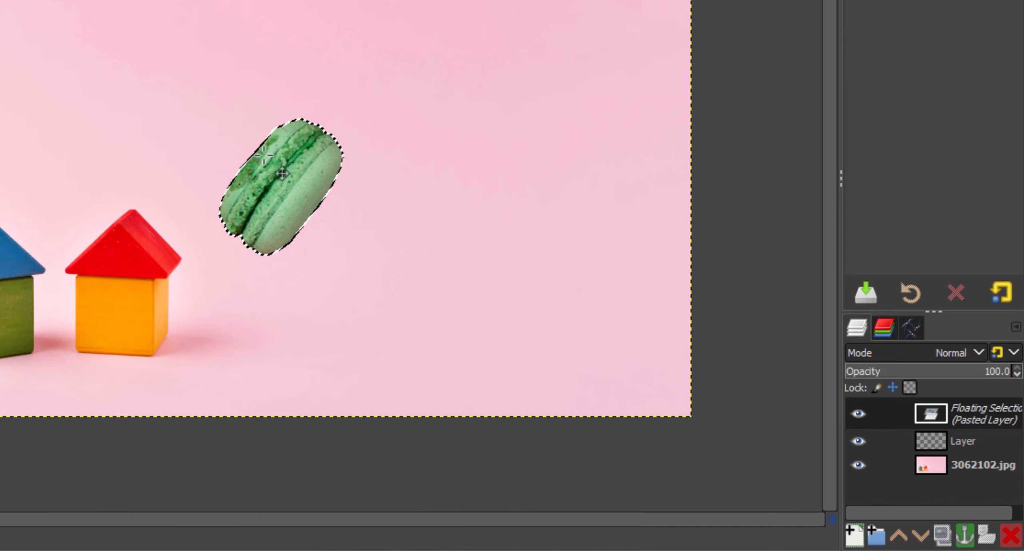
Step: Move the pasted macaron down and well to the right of the red-roofed house
drag(279, 169, 274, 223)
drag(266, 270, 281, 251)
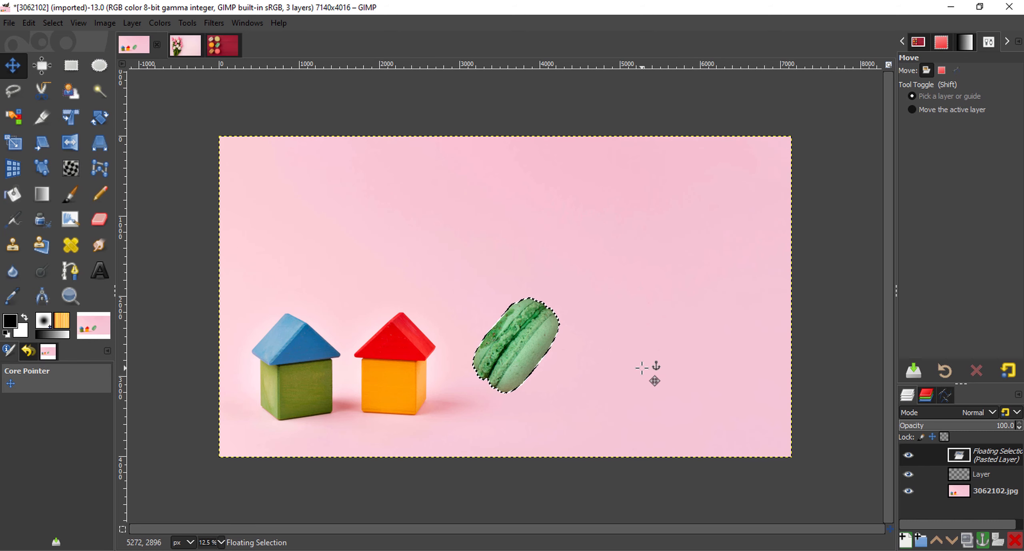
drag(524, 356, 634, 367)
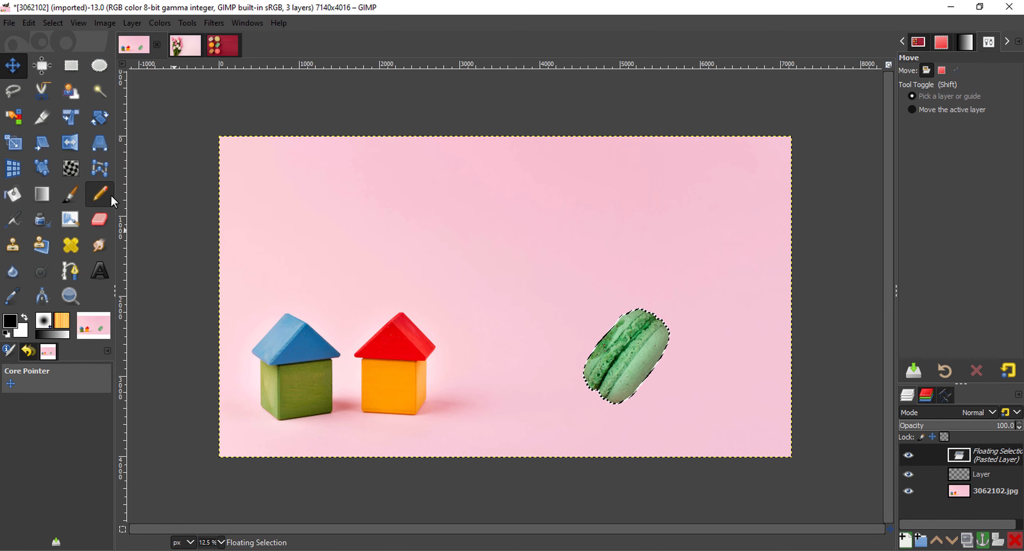
Step: Scale the pasted macaron down proportionally to about 859 × 948 pixels
click(14, 144)
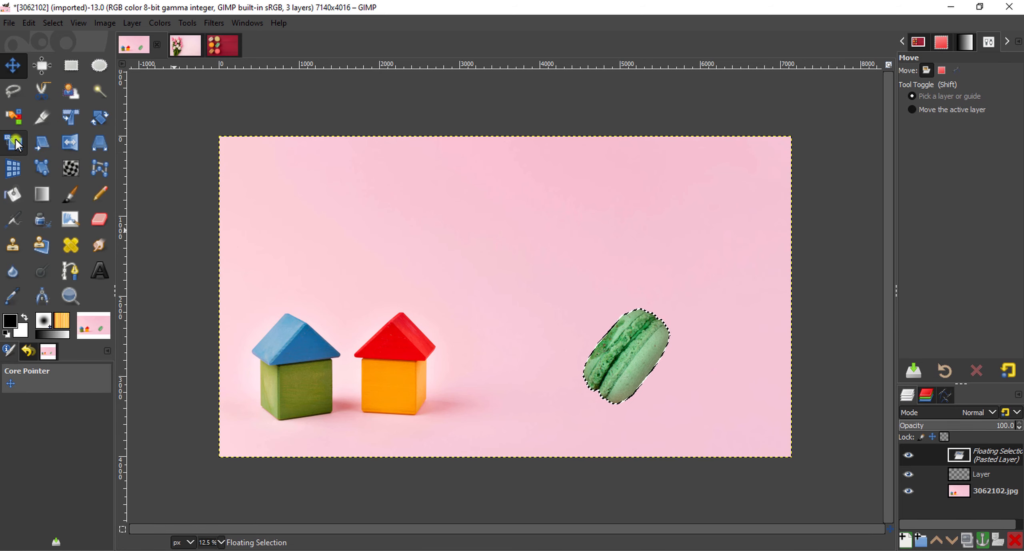
key(shift+s)
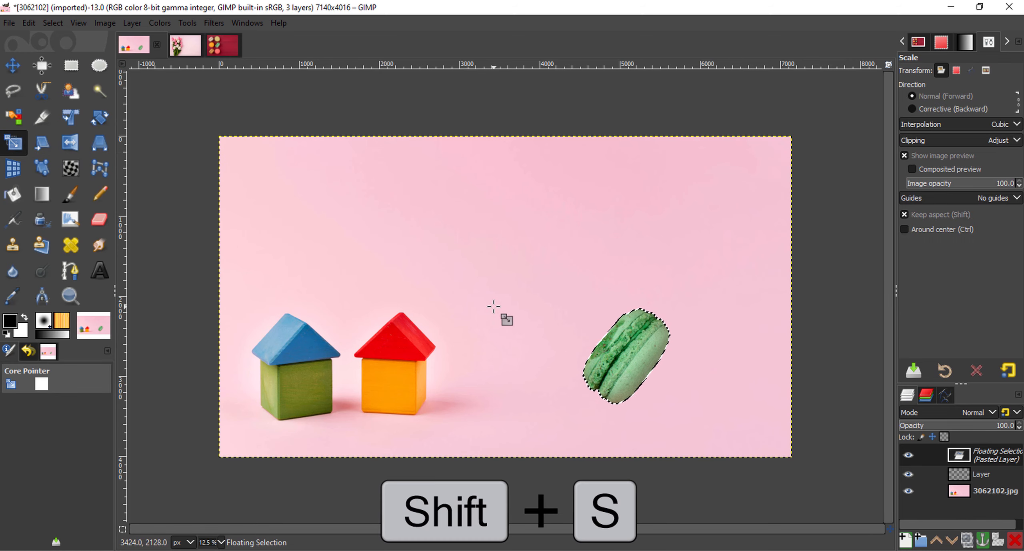
click(494, 307)
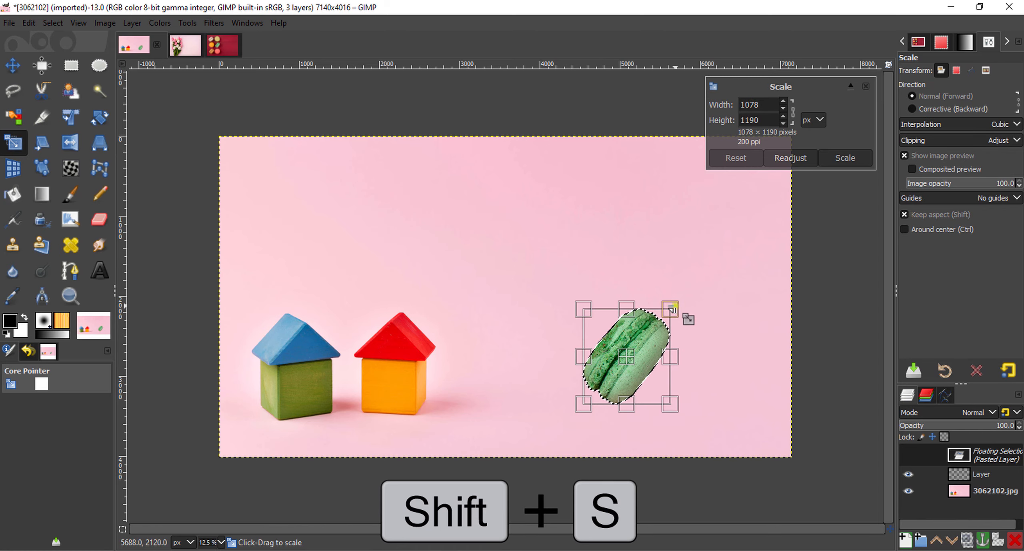
drag(680, 323, 676, 325)
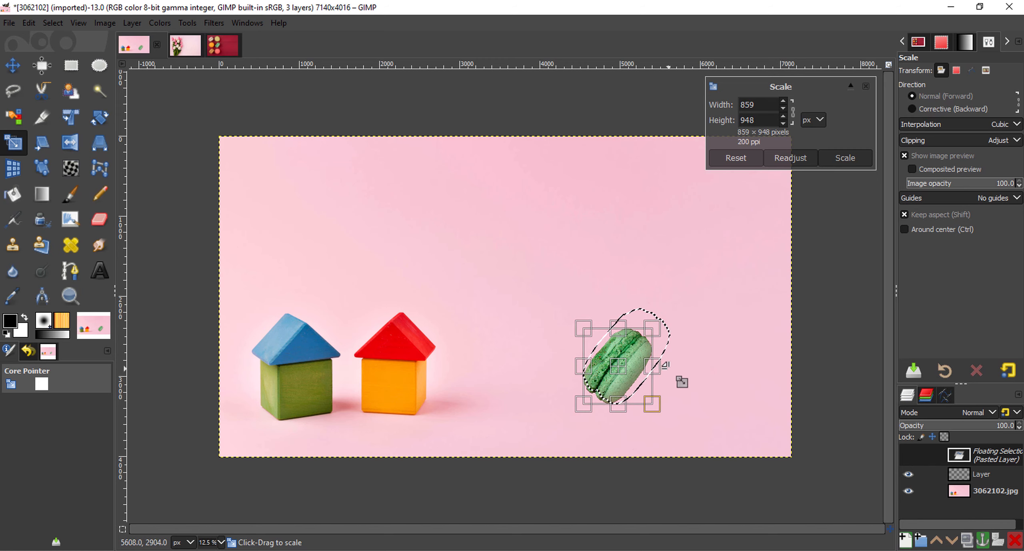
key(Return)
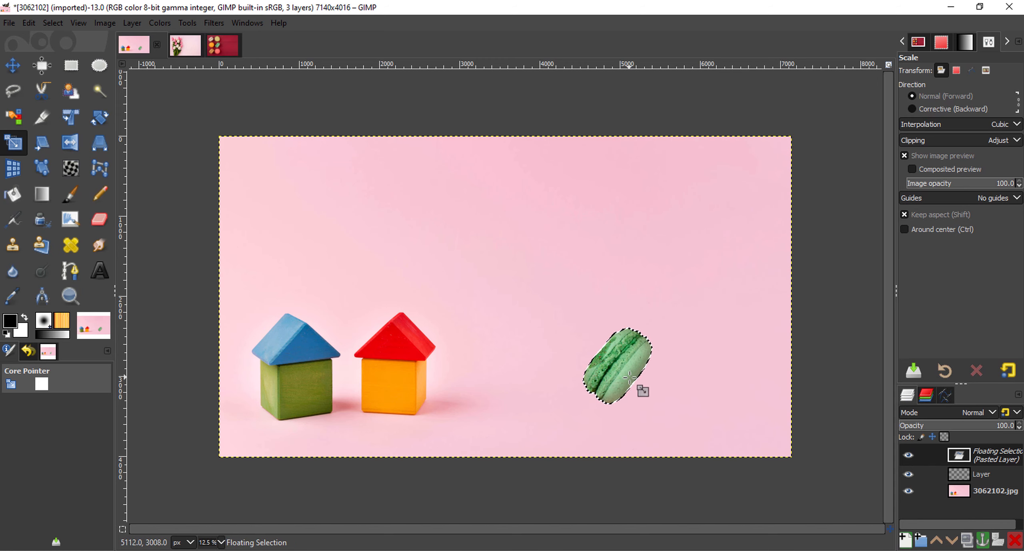
Step: Anchor the floating macaron onto the new layer and move that layer further right and slightly up
click(13, 65)
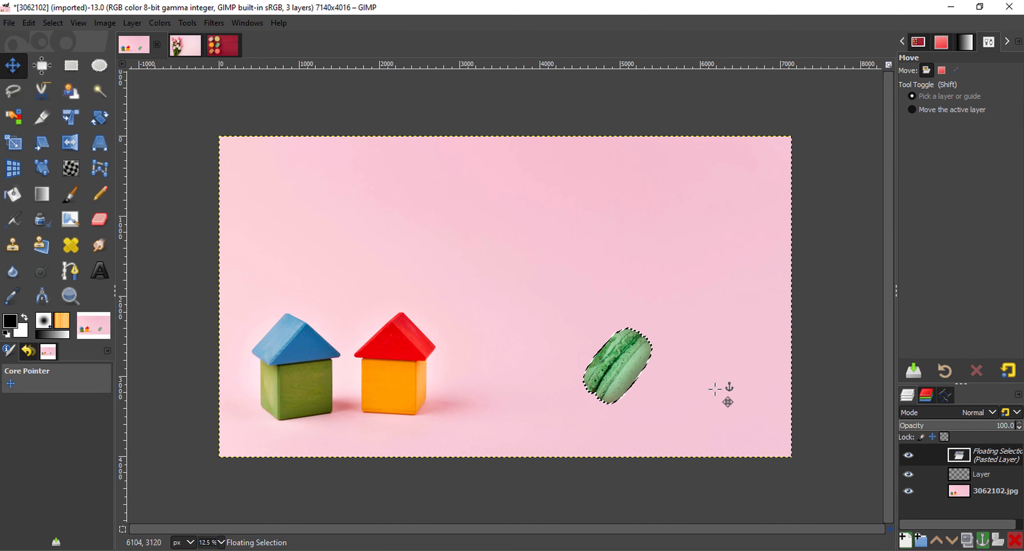
click(726, 362)
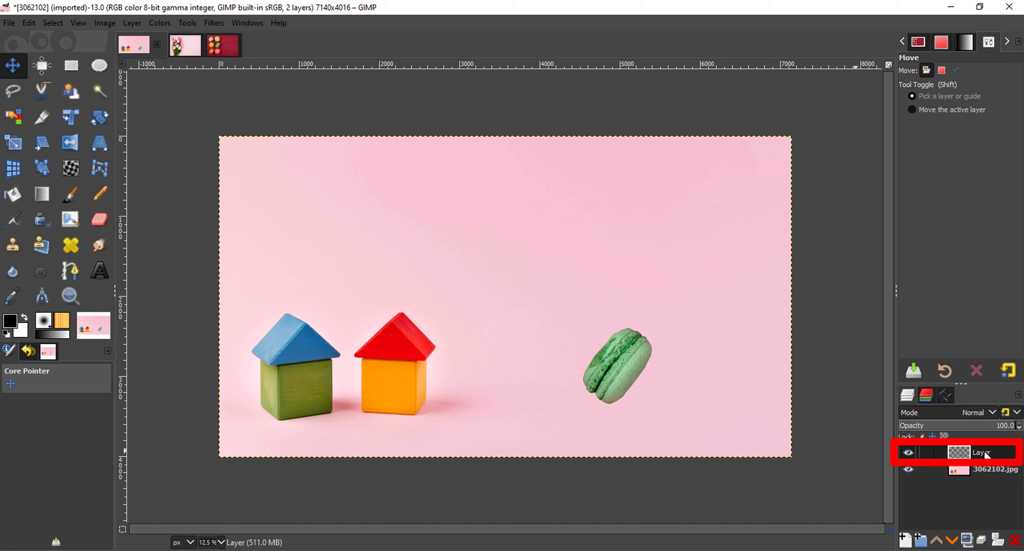
drag(611, 361, 665, 353)
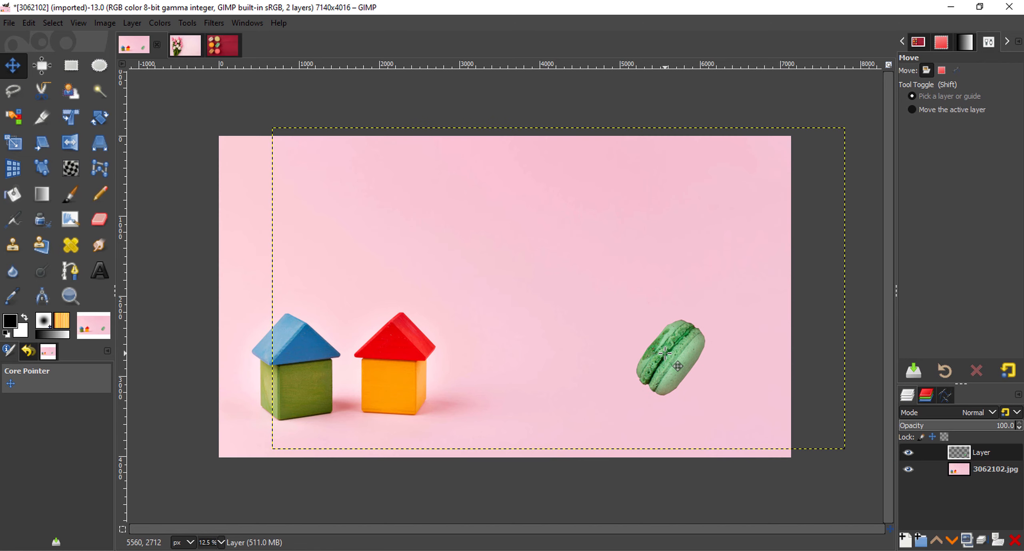